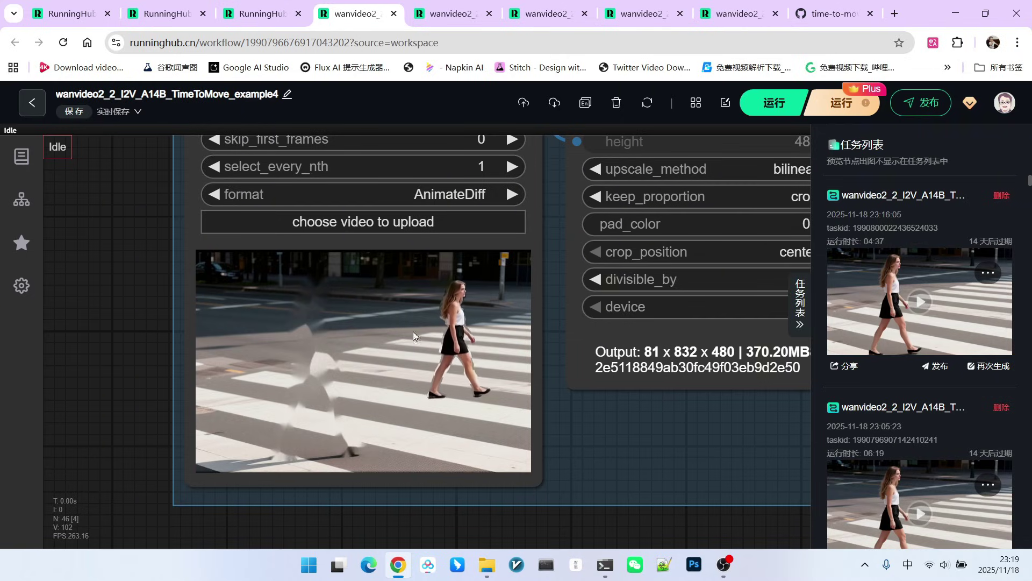
Pan the canvas to the mask and generated walking-woman video previews
left_click_drag(341, 380, 547, 260)
scroll(547, 260, "down", 3)
scroll(547, 260, "up", 3)
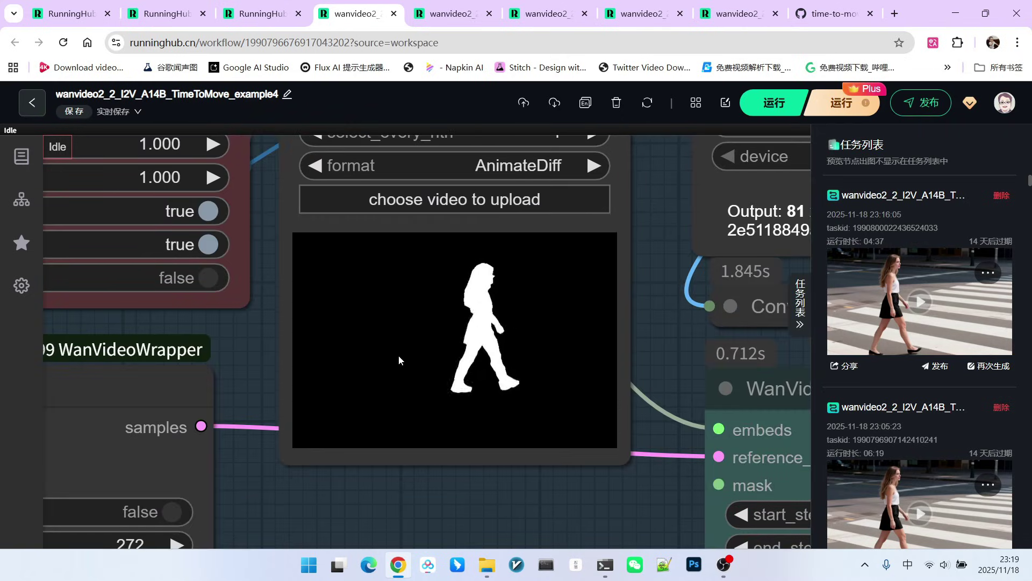
scroll(491, 284, "down", 5)
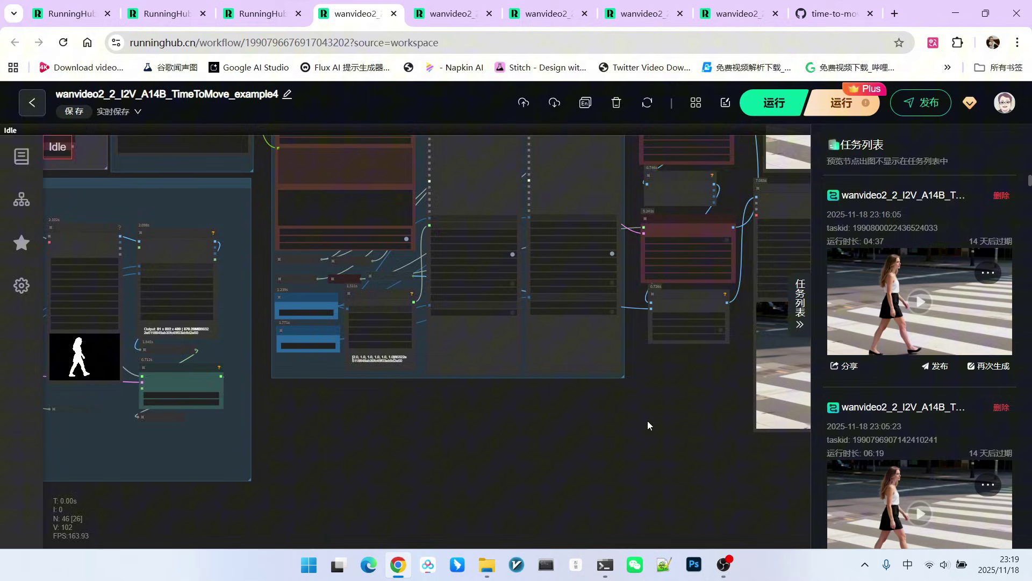
scroll(648, 420, "up", 5)
scroll(587, 343, "up", 5)
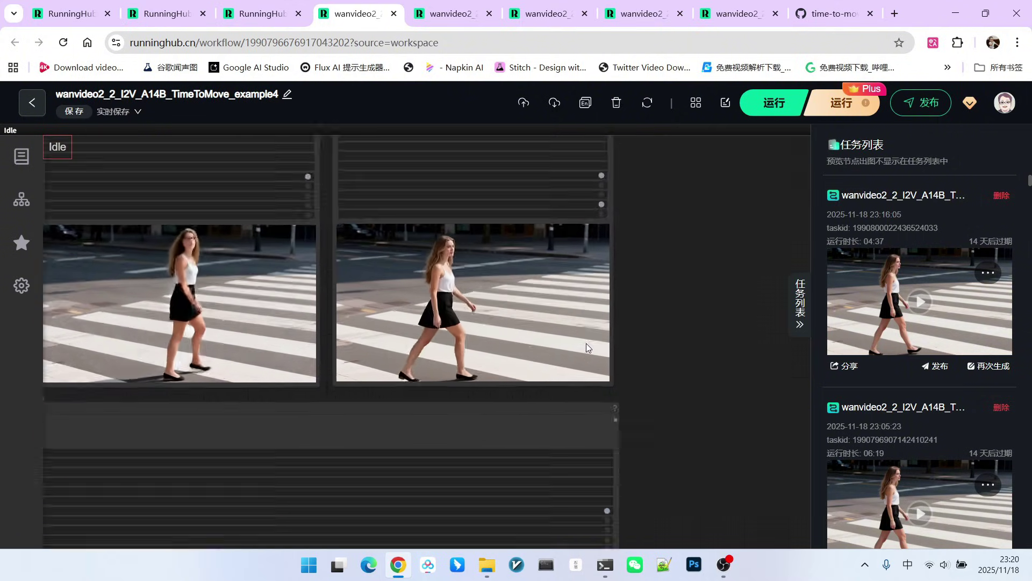
scroll(600, 255, "up", 5)
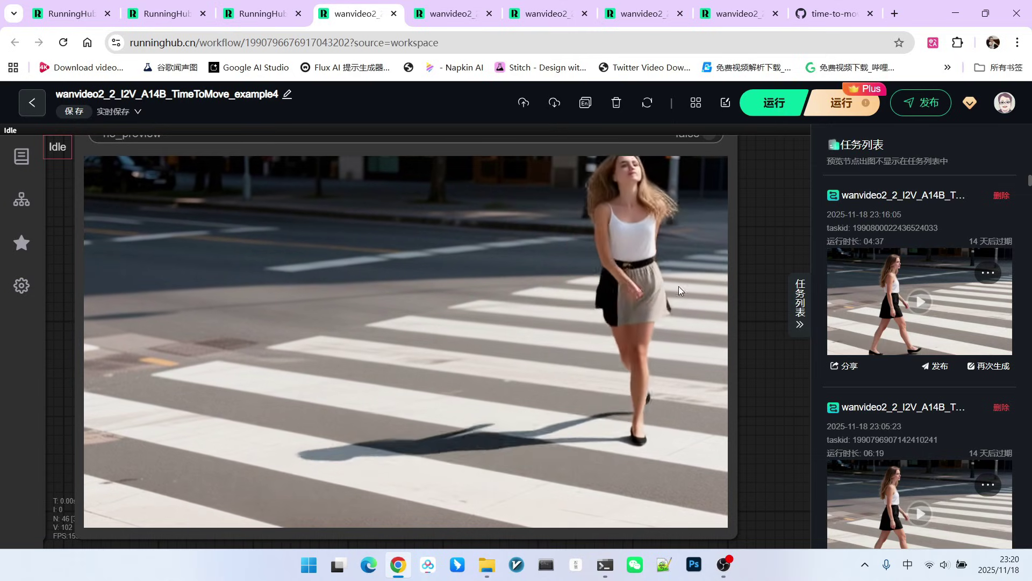
scroll(698, 283, "down", 5)
scroll(709, 282, "down", 3)
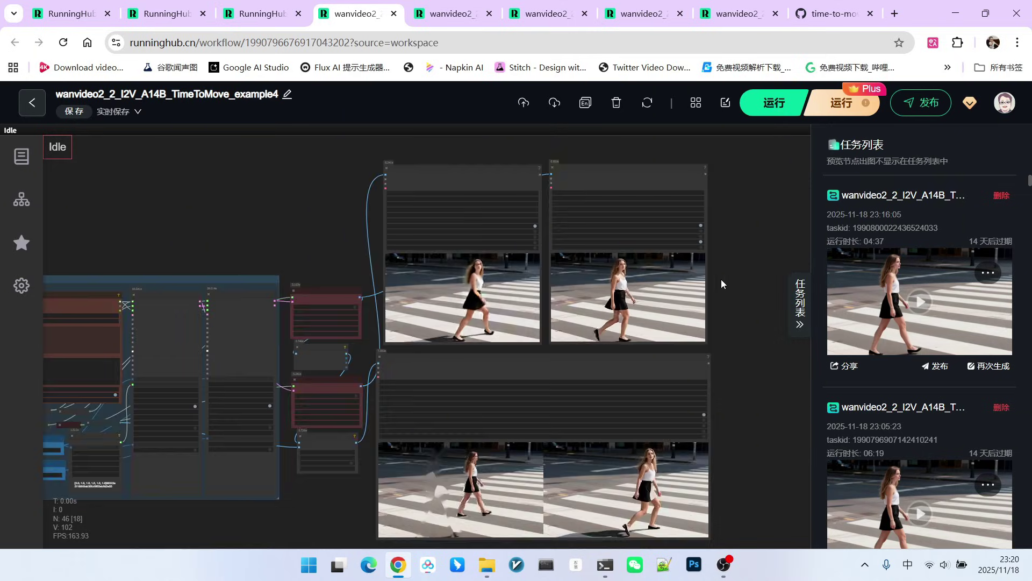
scroll(442, 249, "left", 3)
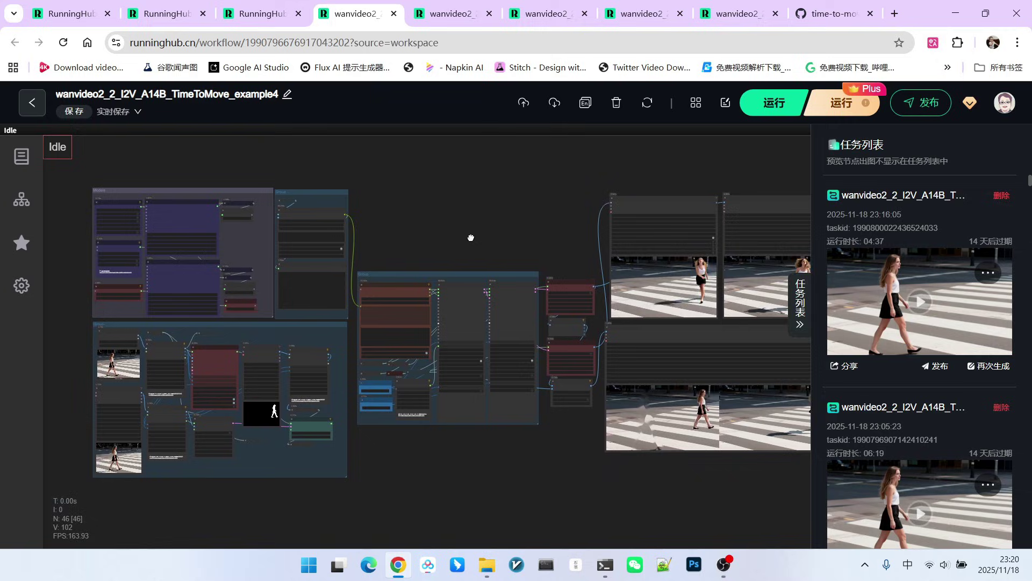
Switch to the Time-to-Move repository to read its Inference and Dual Clock Denoising sections
left_click(831, 14)
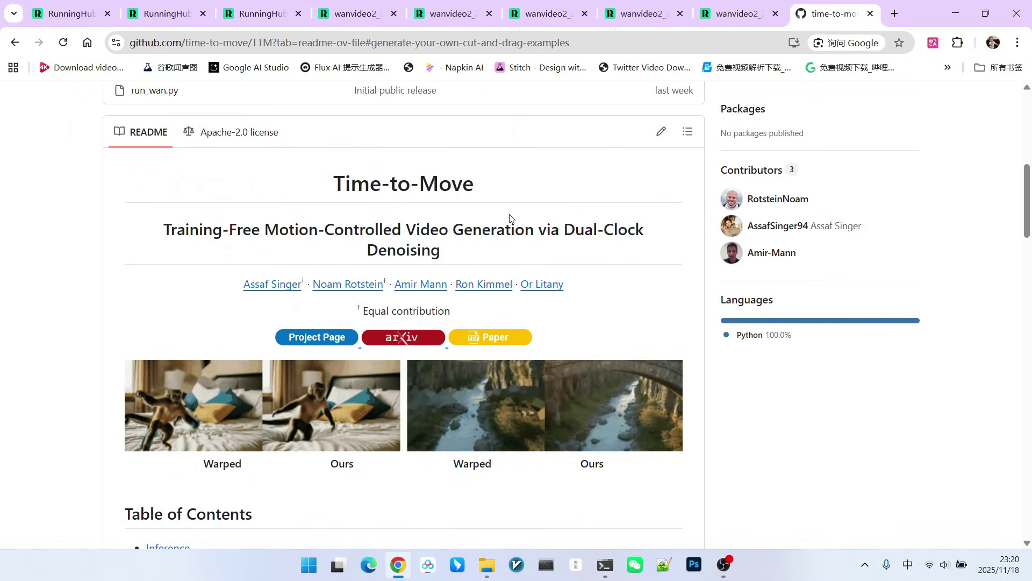
scroll(537, 264, "up", 4)
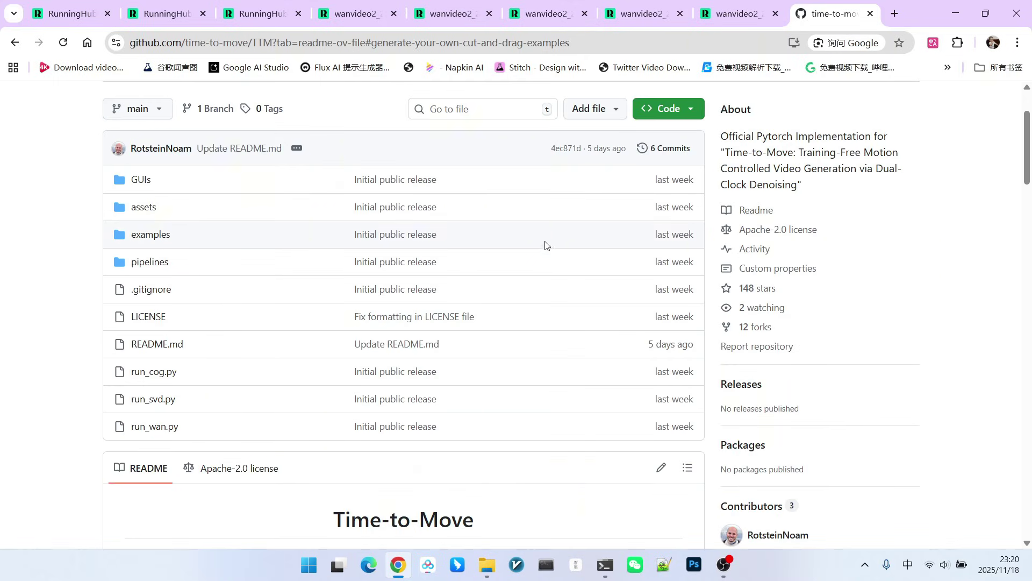
scroll(544, 246, "down", 2)
scroll(541, 218, "down", 2)
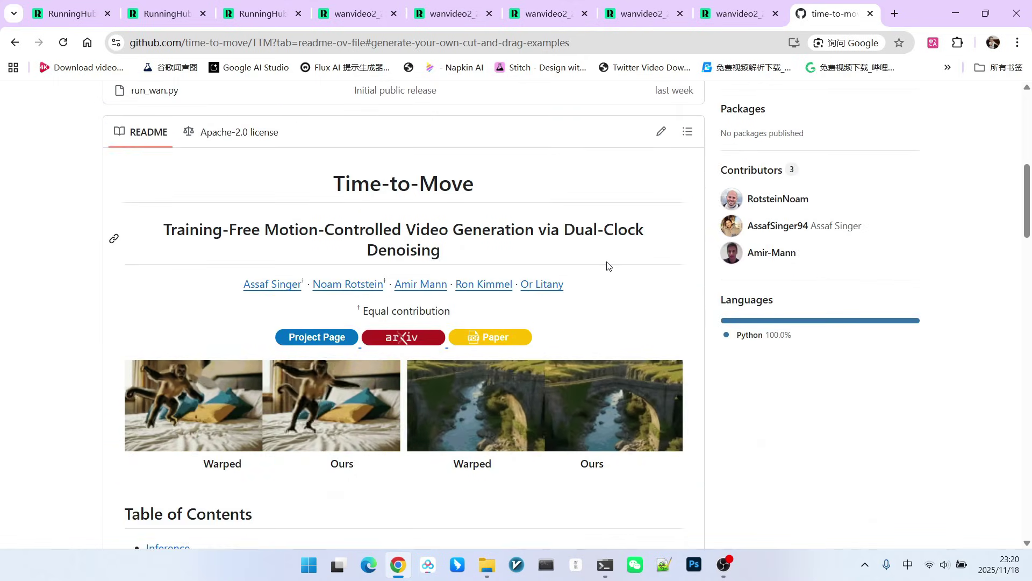
scroll(609, 266, "down", 2)
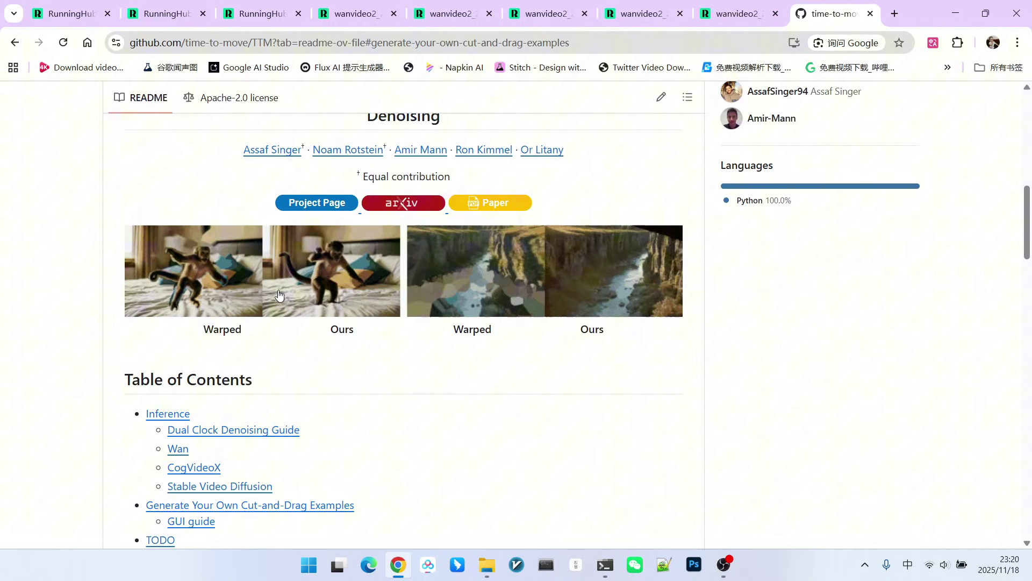
scroll(450, 187, "down", 5)
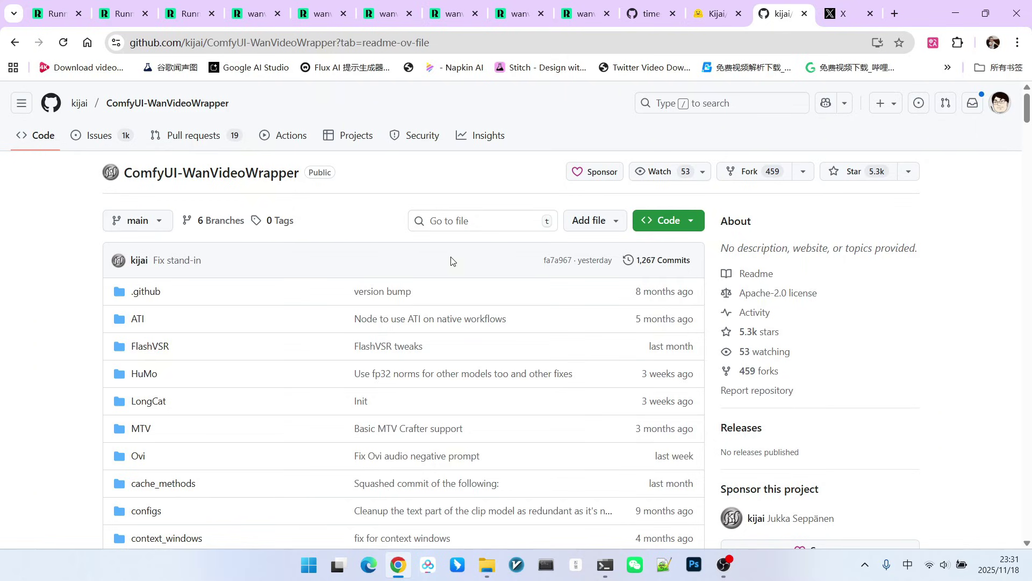
scroll(450, 260, "down", 1)
scroll(419, 218, "up", 1)
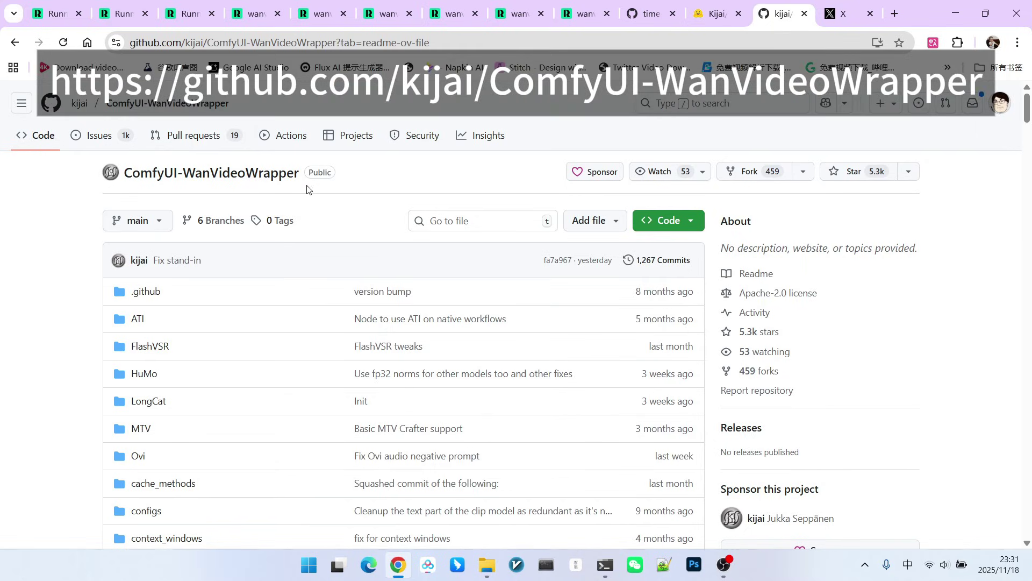
scroll(355, 192, "down", 3)
scroll(383, 203, "down", 1)
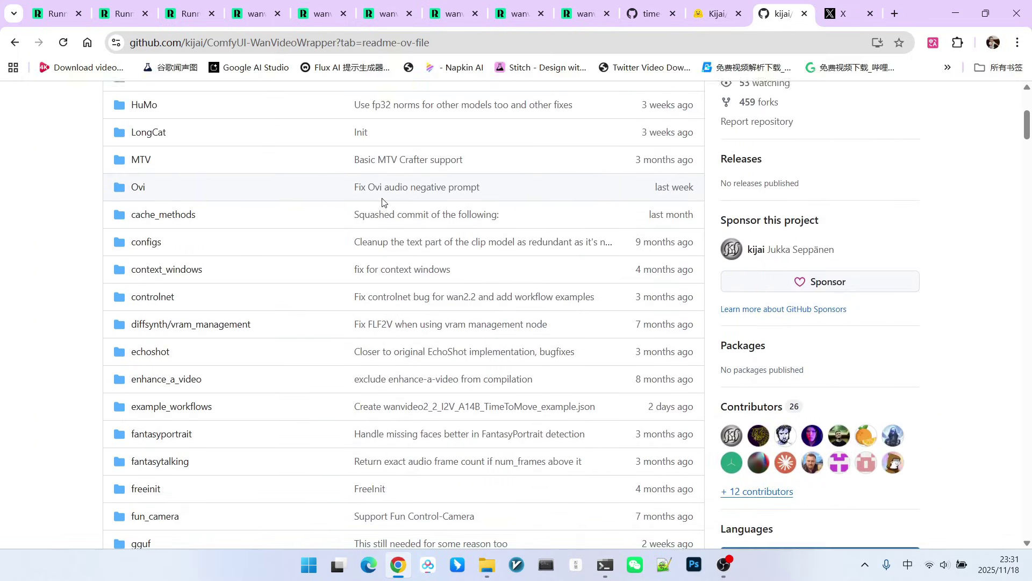
scroll(203, 226, "down", 1)
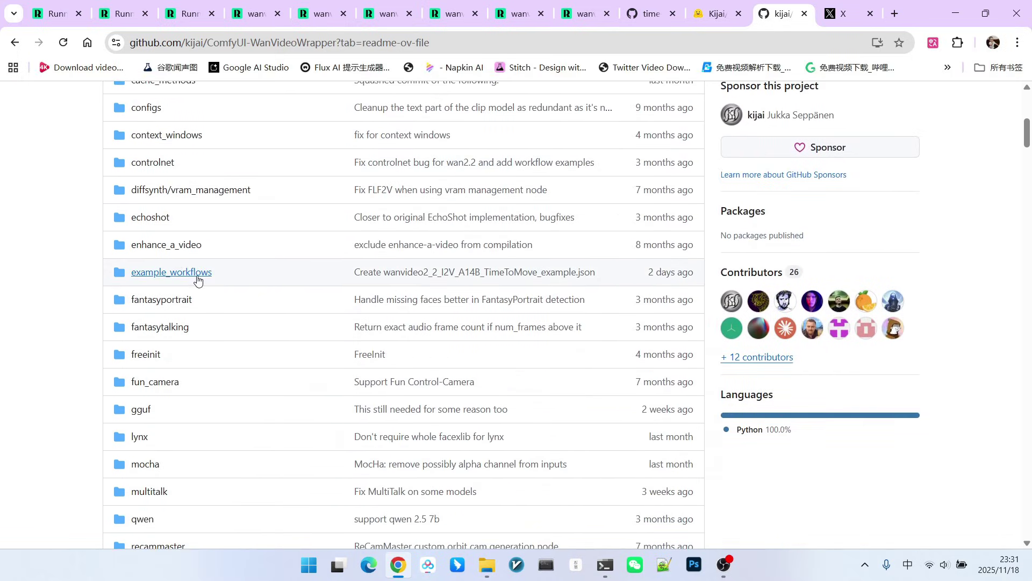
Open the ComfyUI-WanVideoWrapper repository's example_workflows folder
left_click(172, 272)
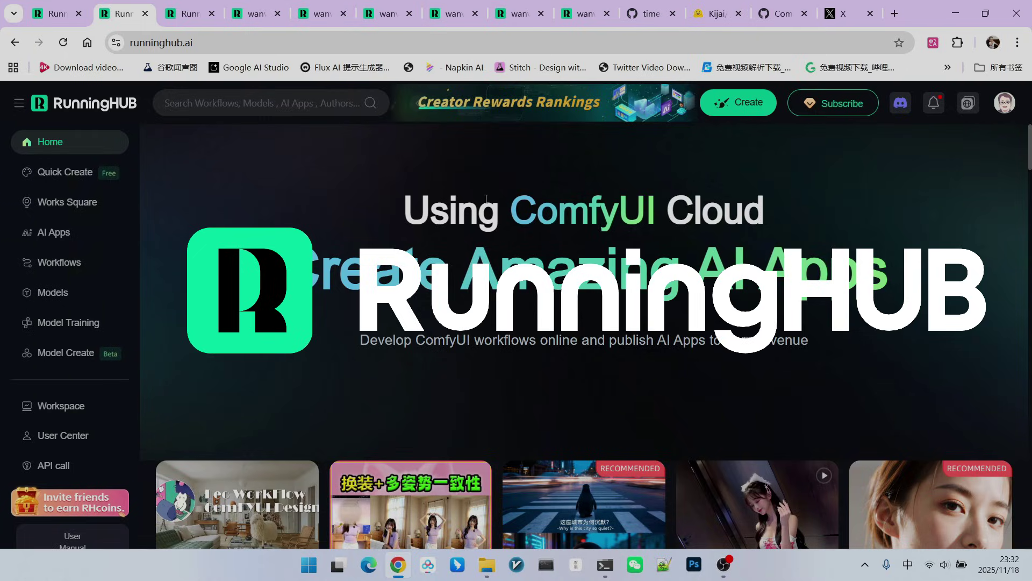
scroll(415, 263, "down", 9)
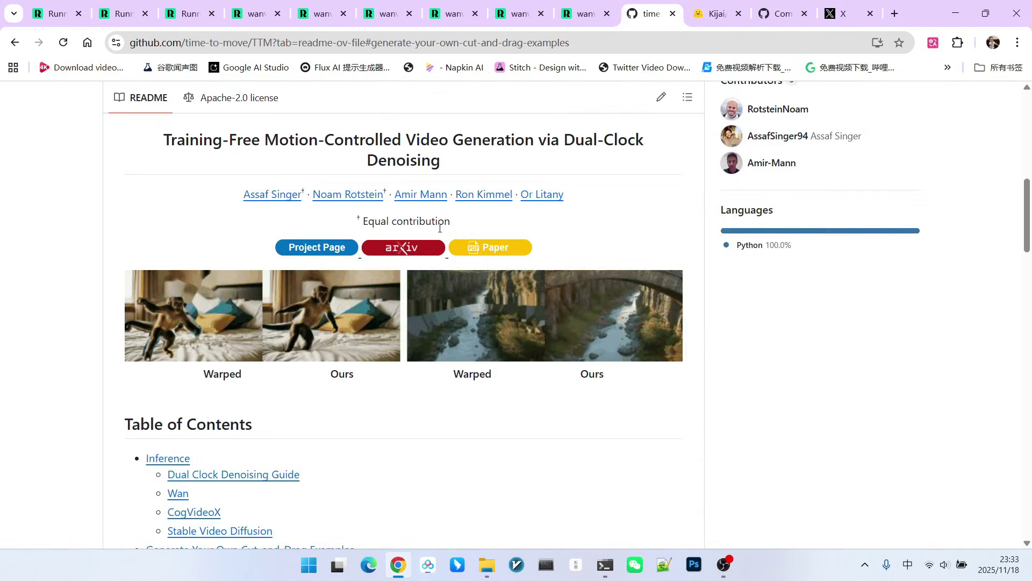
scroll(415, 263, "down", 3)
scroll(415, 263, "down", 2)
scroll(415, 263, "down", 1)
scroll(415, 263, "down", 1)
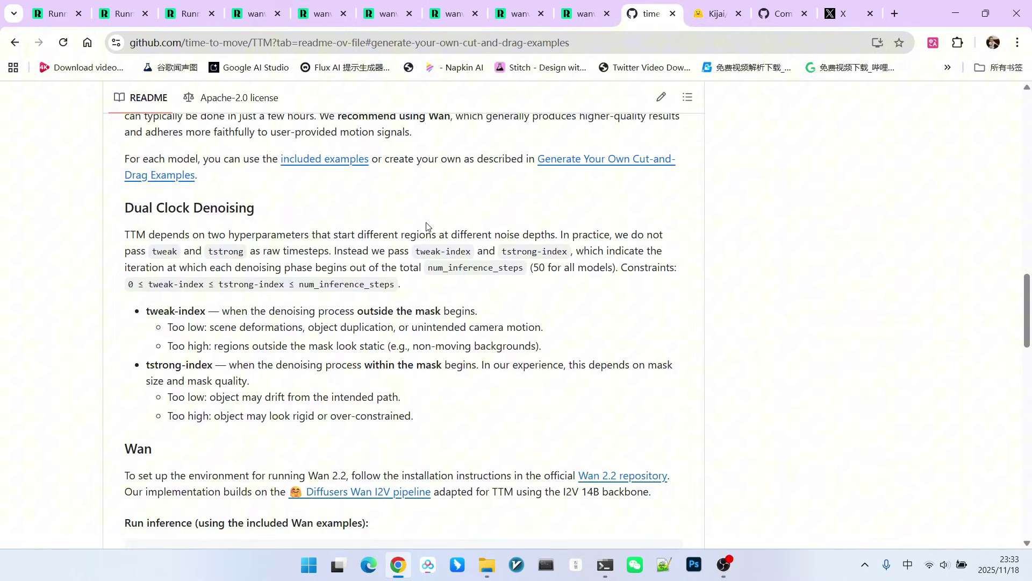
scroll(500, 270, "up", 2)
scroll(509, 189, "up", 2)
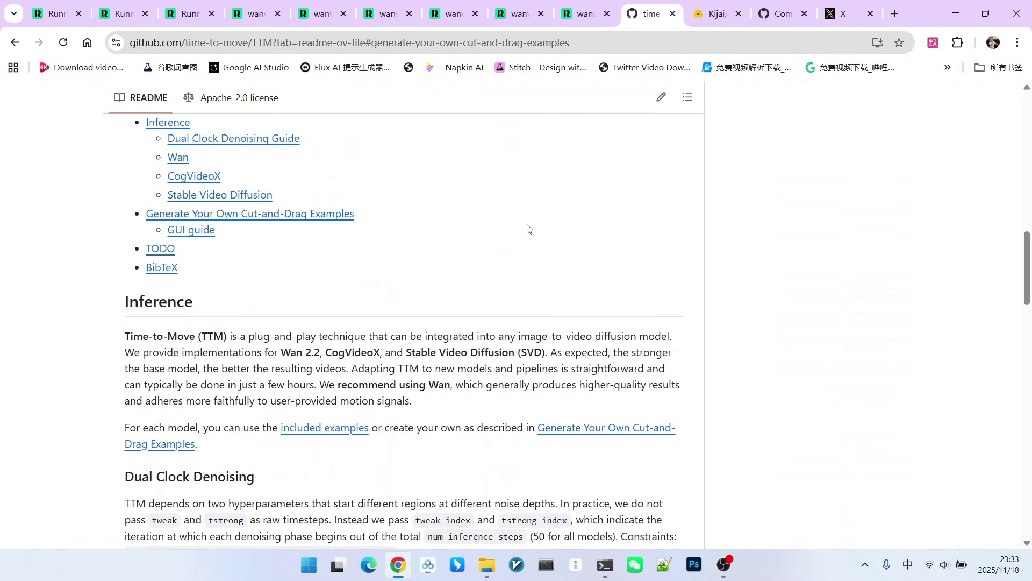
scroll(527, 229, "down", 2)
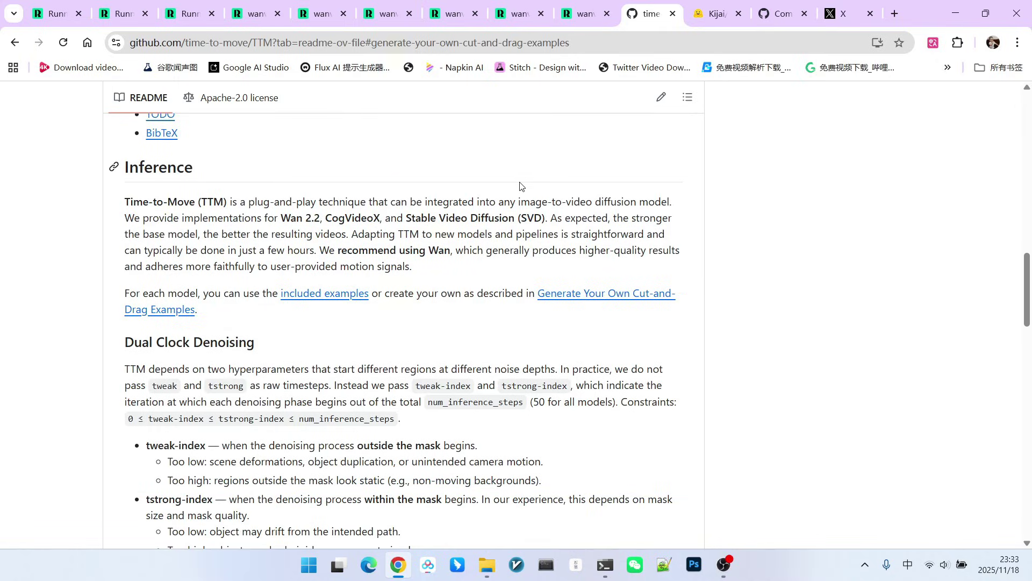
scroll(598, 277, "up", 9)
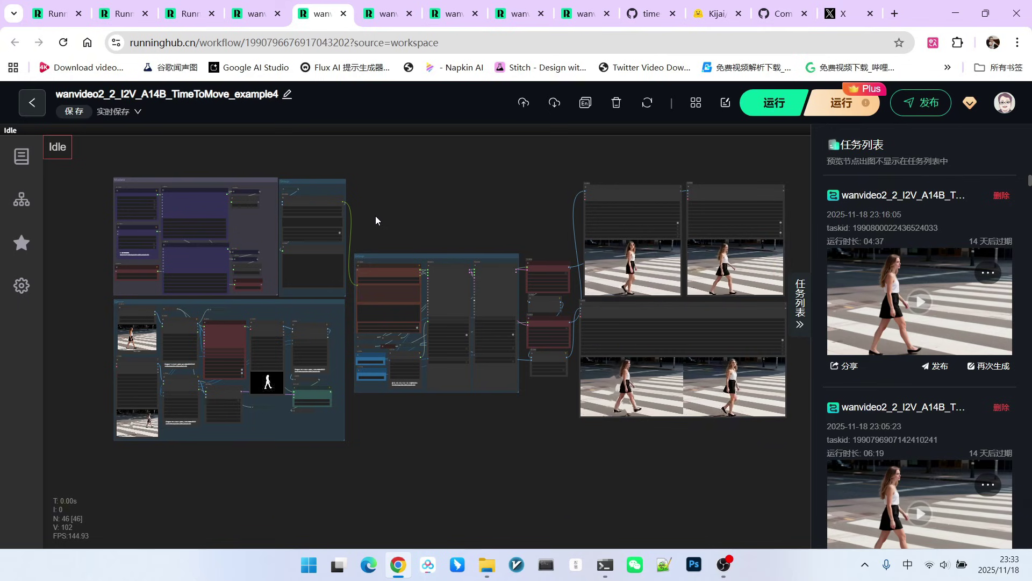
scroll(127, 204, "up", 10)
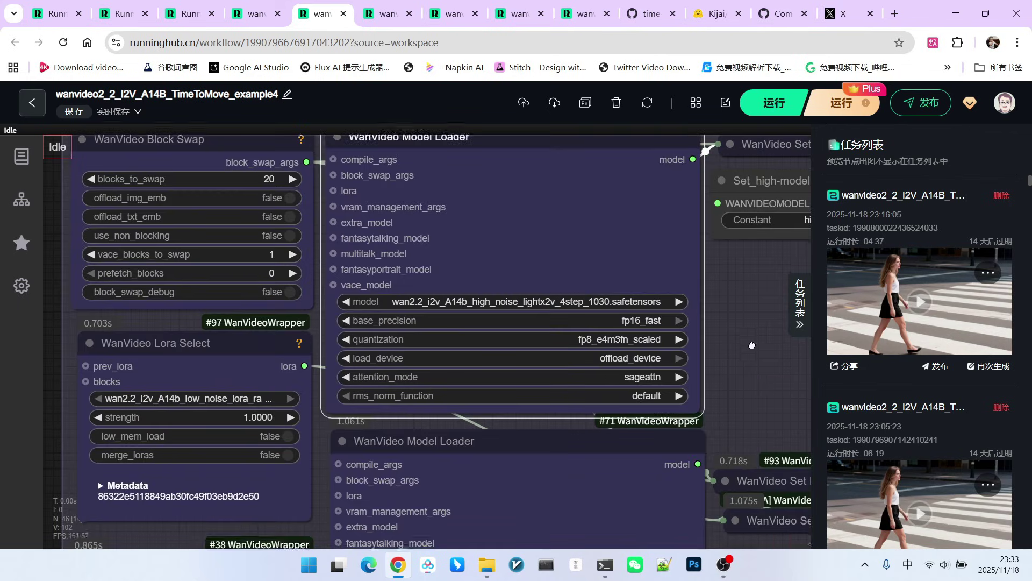
scroll(752, 346, "down", 3)
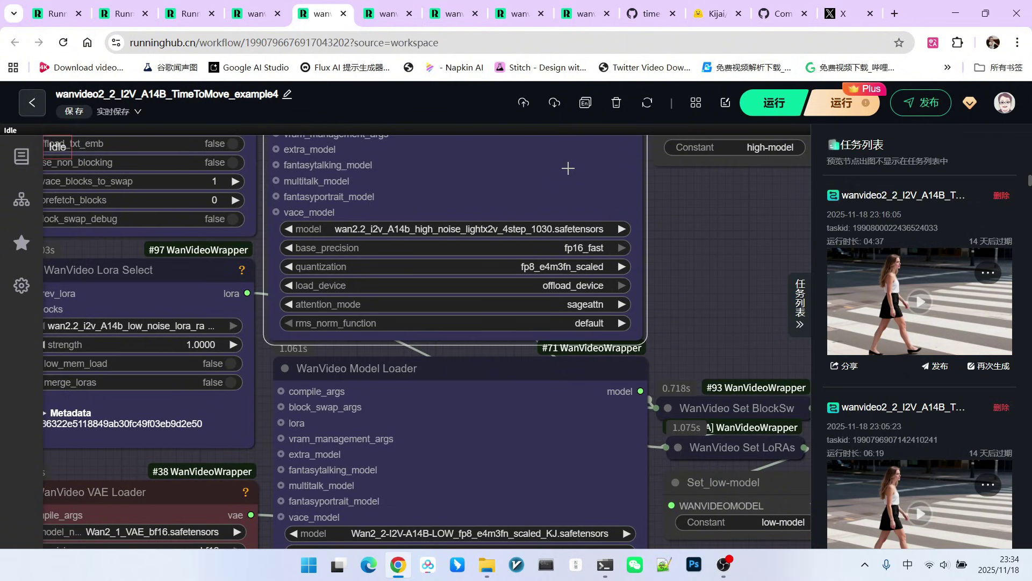
scroll(568, 167, "up", 1)
scroll(425, 174, "up", 1)
left_click_drag(424, 175, 425, 158)
scroll(638, 316, "down", 2)
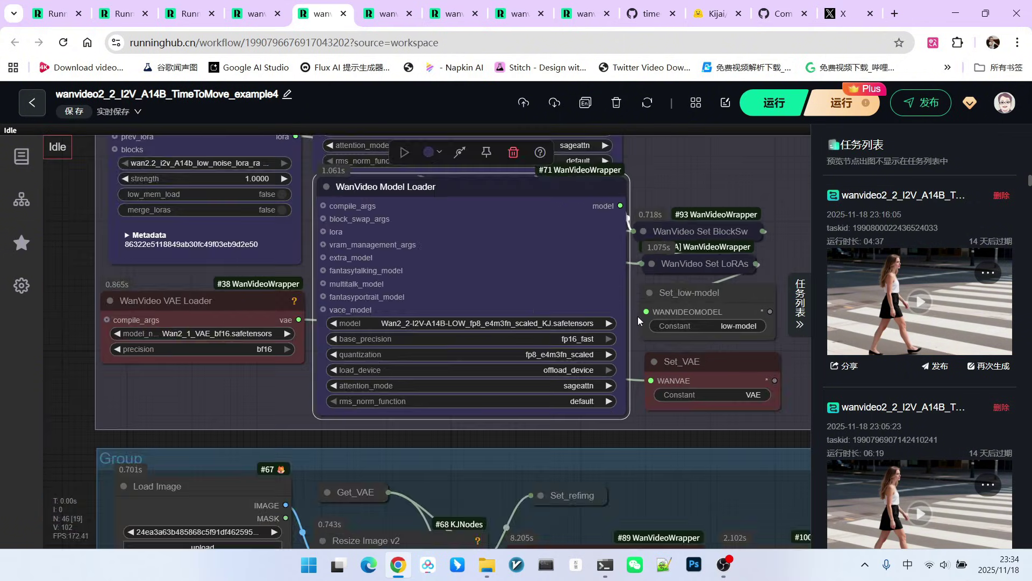
scroll(533, 306, "up", 3)
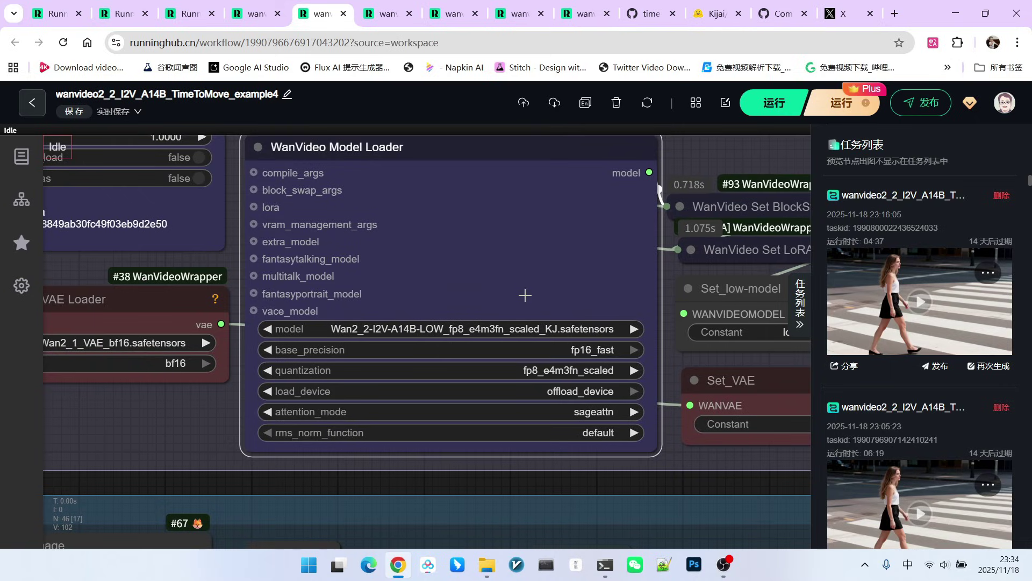
scroll(539, 292, "down", 2)
scroll(557, 272, "up", 3)
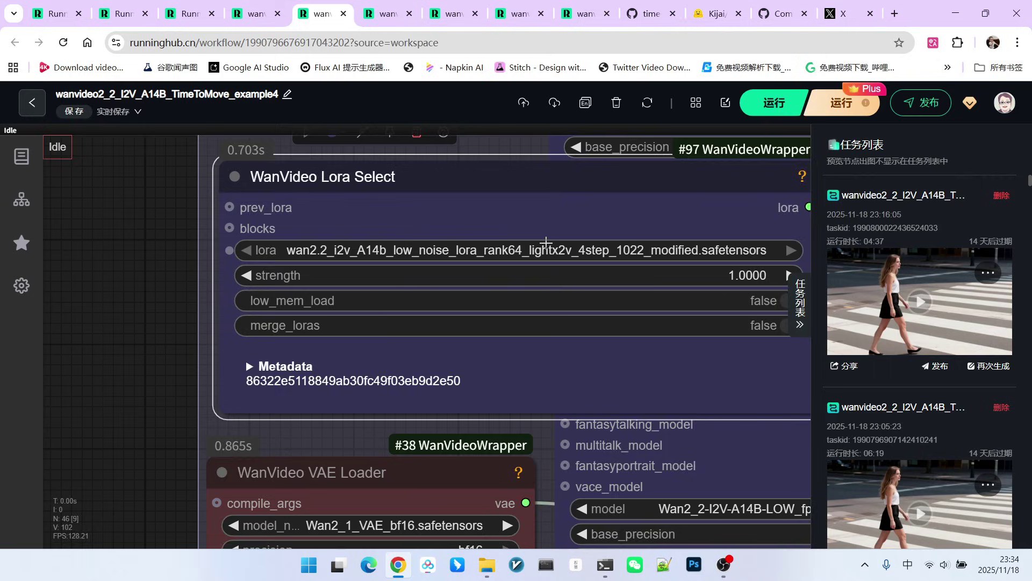
scroll(546, 242, "down", 2)
scroll(65, 337, "down", 3)
scroll(214, 361, "down", 2)
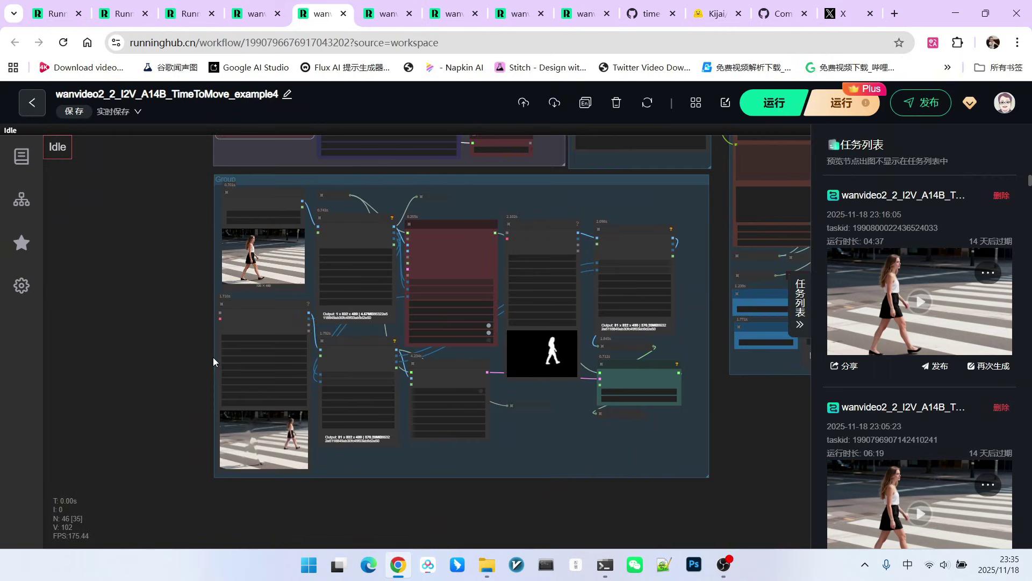
scroll(214, 357, "up", 2)
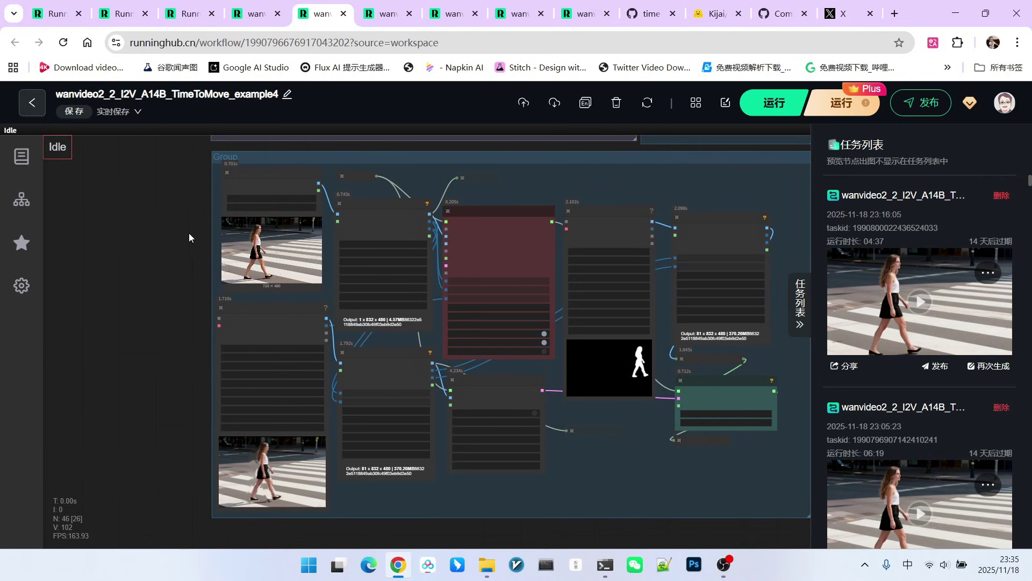
scroll(190, 225, "up", 2)
scroll(191, 215, "up", 2)
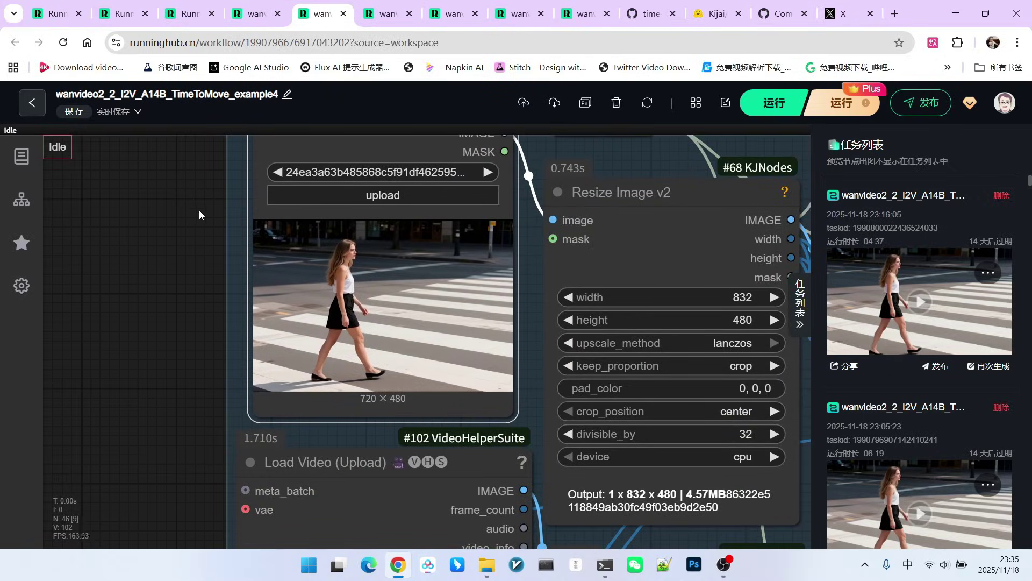
left_click_drag(200, 214, 180, 255)
left_click_drag(359, 169, 350, 185)
left_click(610, 263)
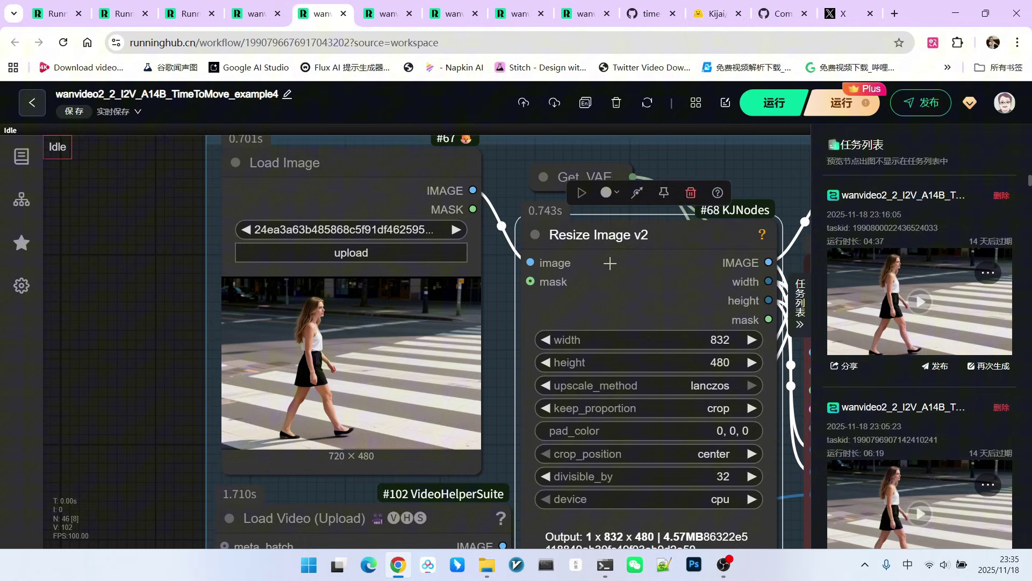
left_click_drag(613, 220, 621, 215)
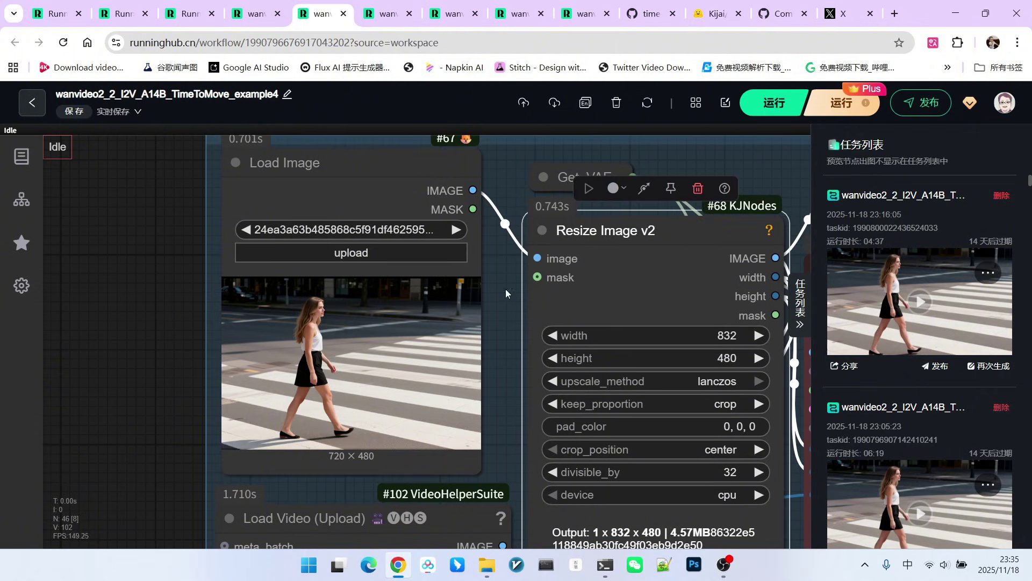
scroll(198, 349, "down", 2)
scroll(141, 393, "down", 5)
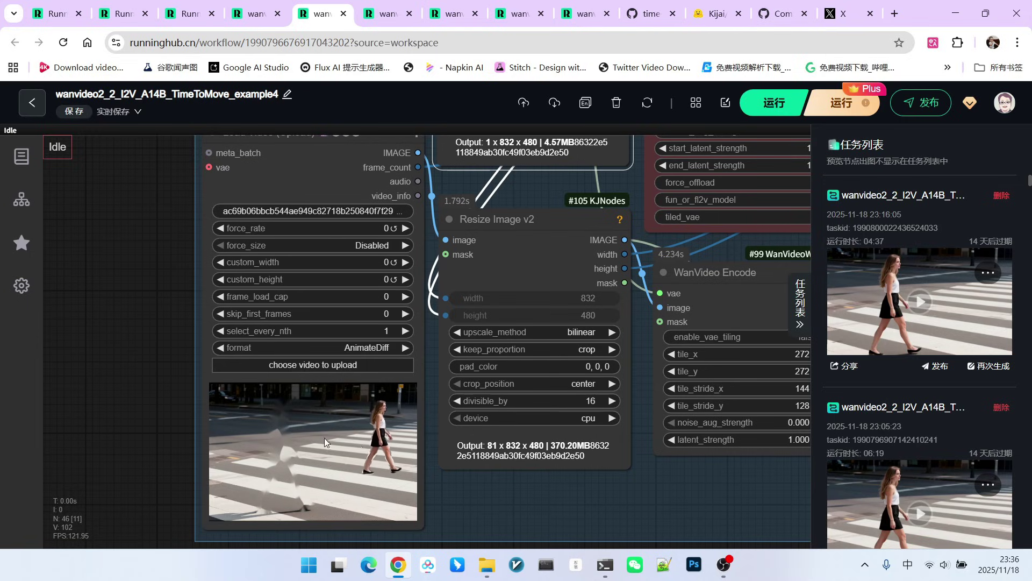
scroll(324, 438, "up", 3)
scroll(391, 447, "up", 2)
scroll(396, 398, "down", 3)
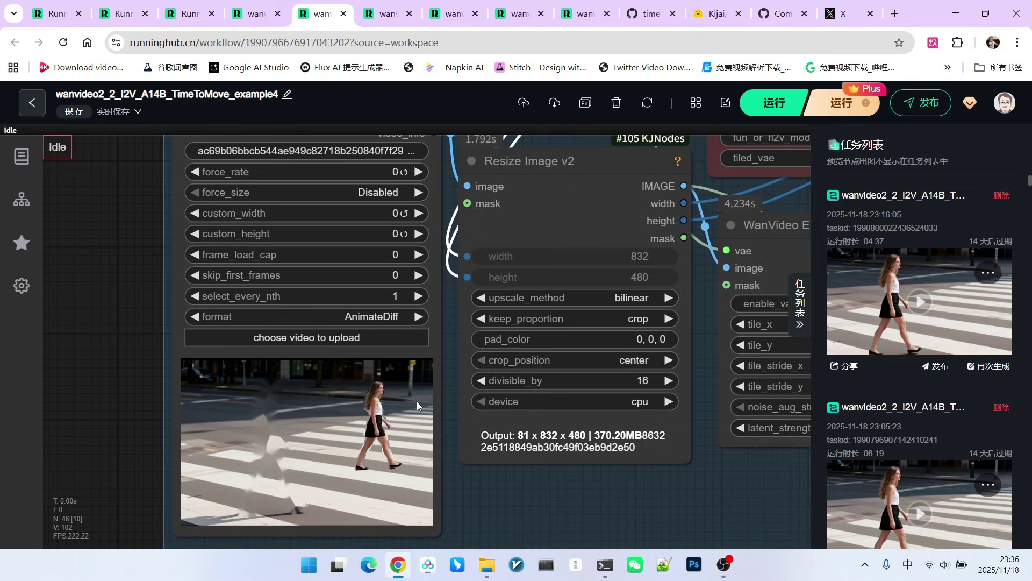
scroll(305, 425, "up", 1)
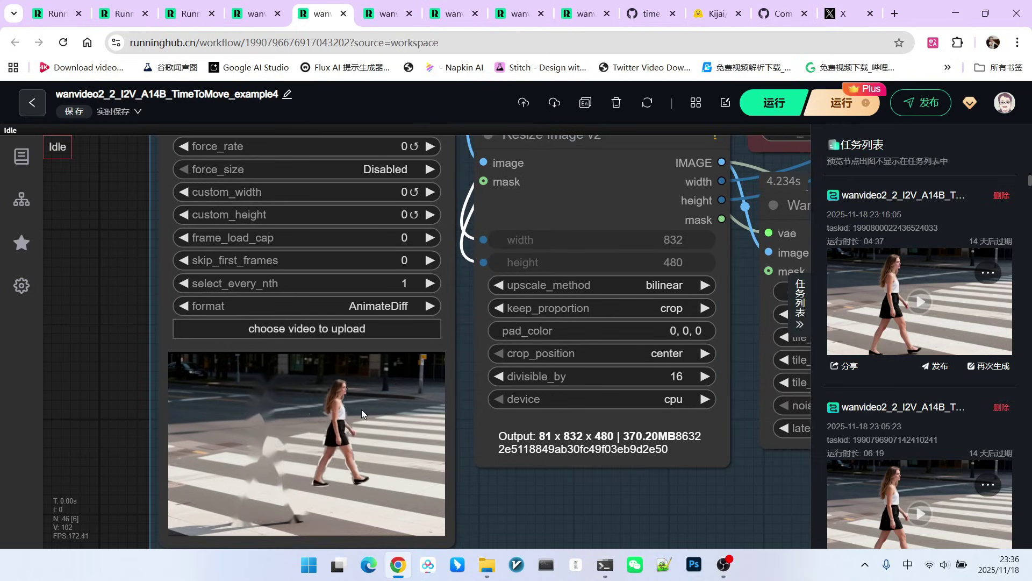
scroll(362, 409, "down", 2)
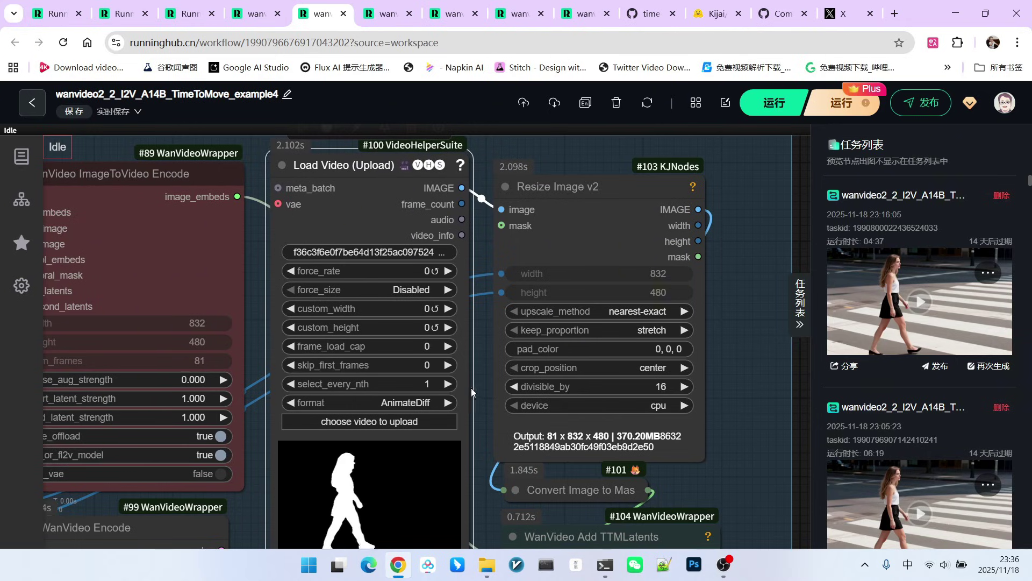
scroll(471, 389, "down", 2)
left_click_drag(702, 328, 671, 332)
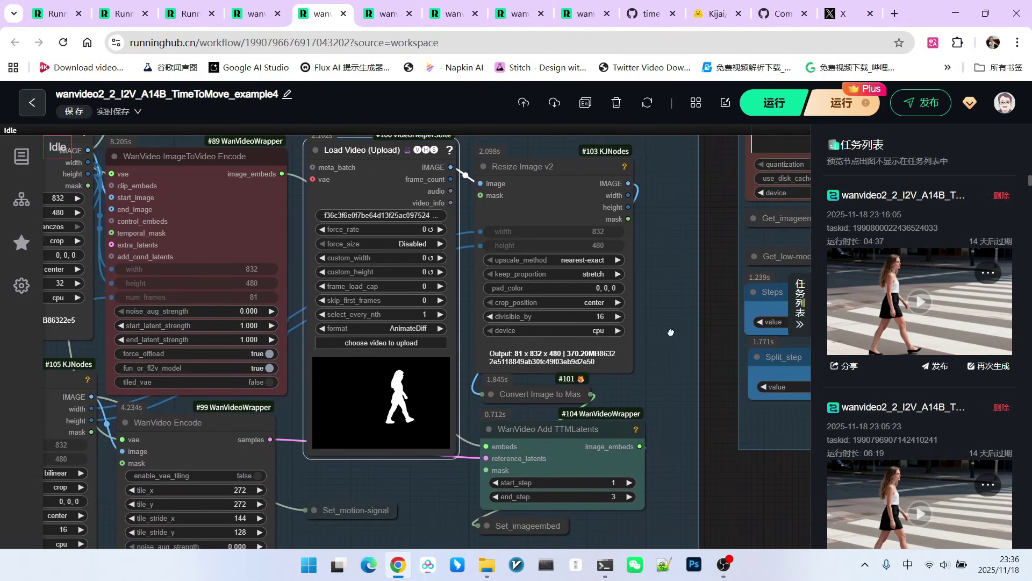
scroll(512, 378, "down", 2)
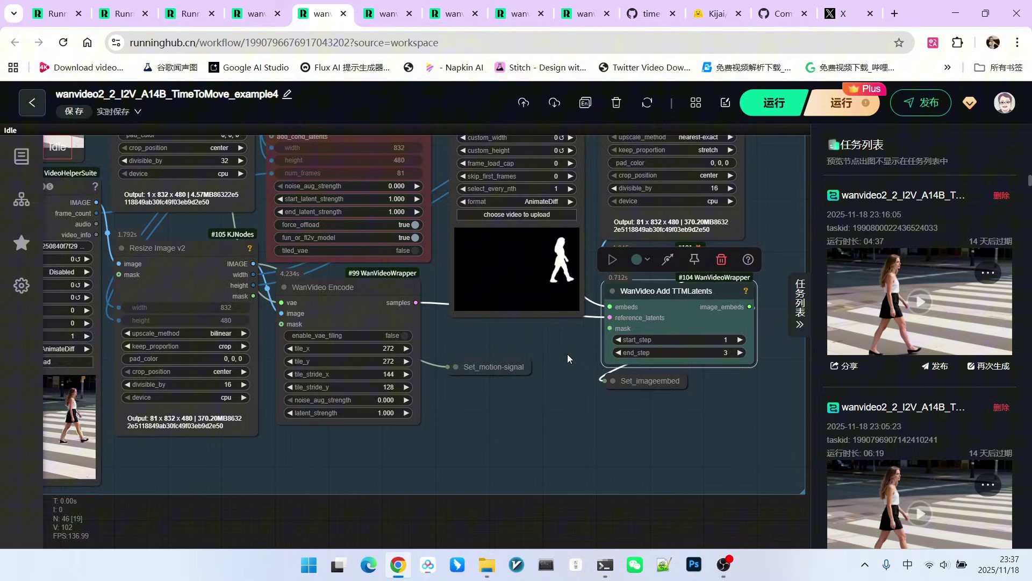
scroll(489, 368, "up", 1)
scroll(489, 368, "up", 5)
scroll(420, 286, "up", 3)
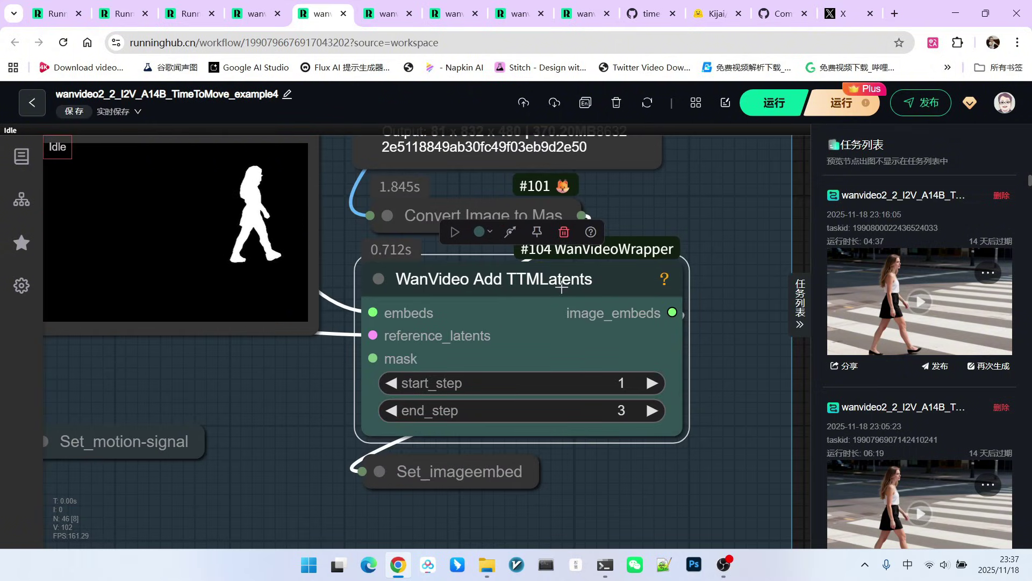
scroll(562, 285, "up", 1)
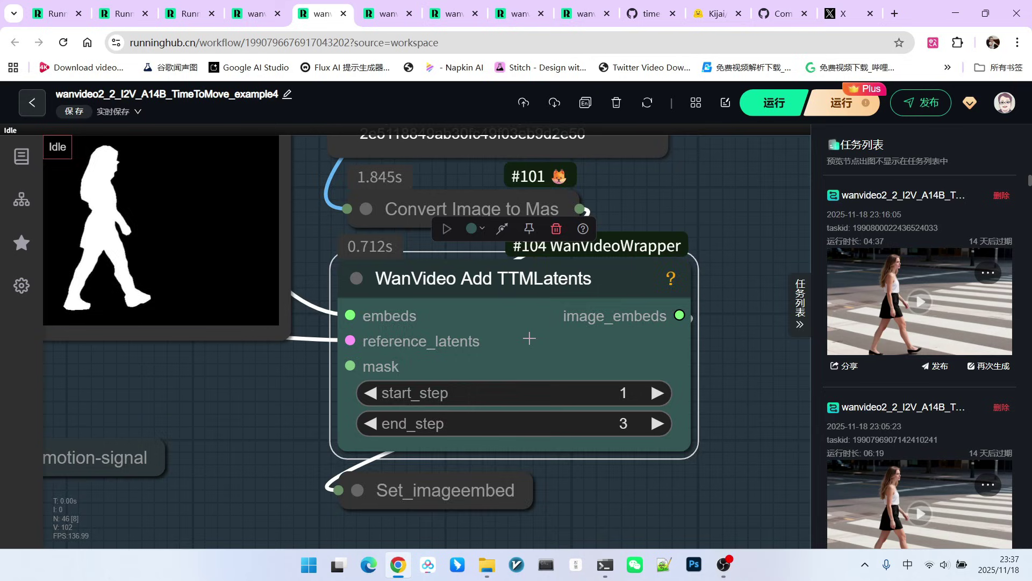
scroll(529, 337, "down", 2)
scroll(533, 355, "down", 3)
scroll(539, 390, "down", 1)
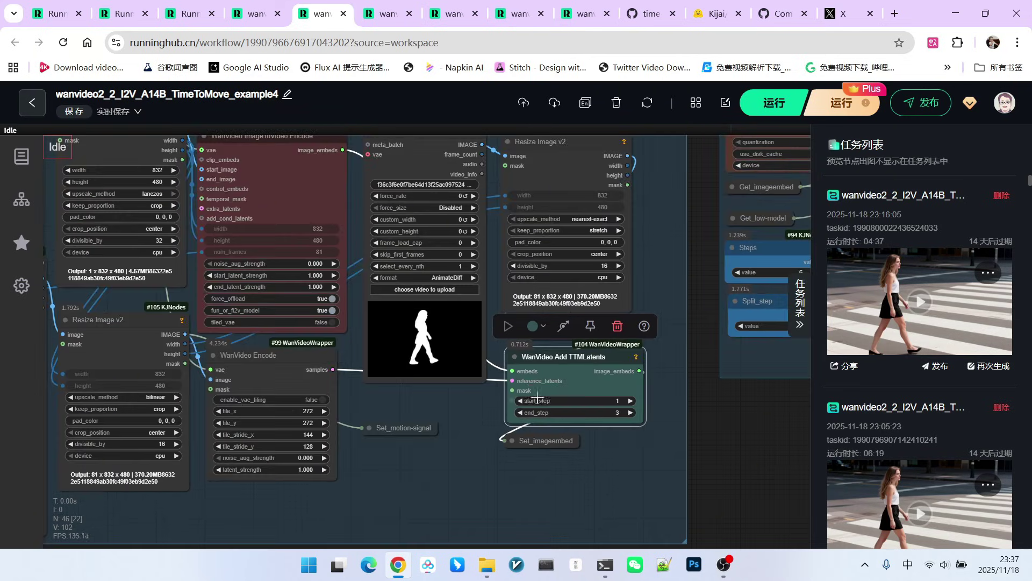
scroll(525, 371, "up", 1)
scroll(500, 387, "up", 2)
scroll(476, 399, "down", 2)
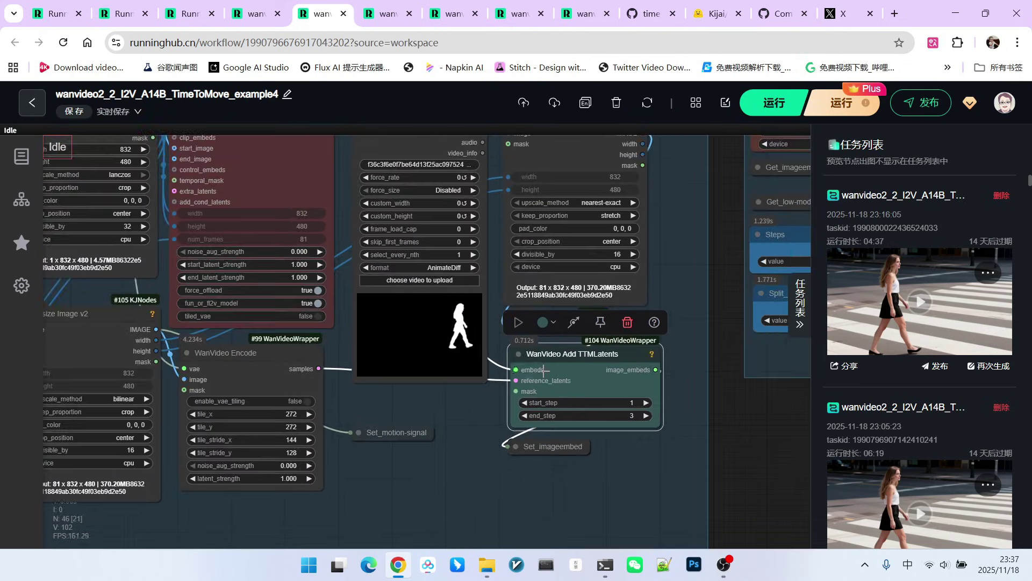
scroll(453, 407, "down", 2)
scroll(323, 307, "up", 1)
scroll(186, 203, "up", 2)
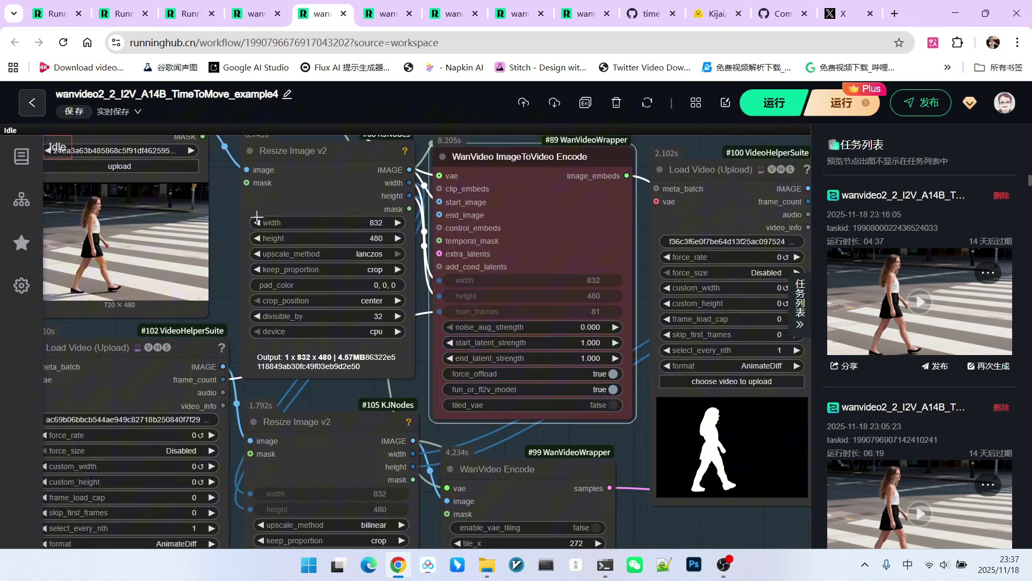
scroll(514, 236, "up", 3)
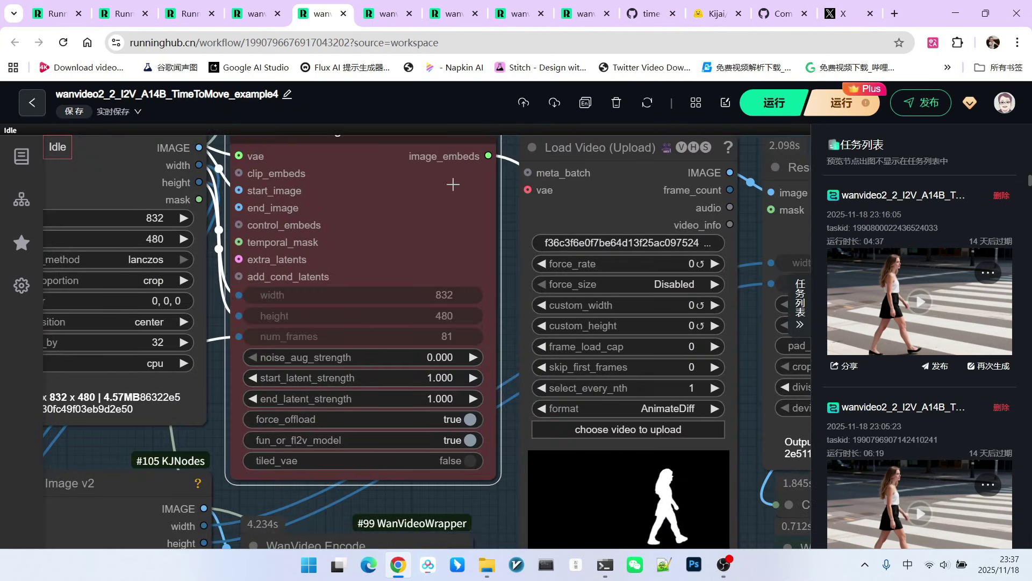
scroll(397, 193, "up", 1)
scroll(387, 210, "down", 4)
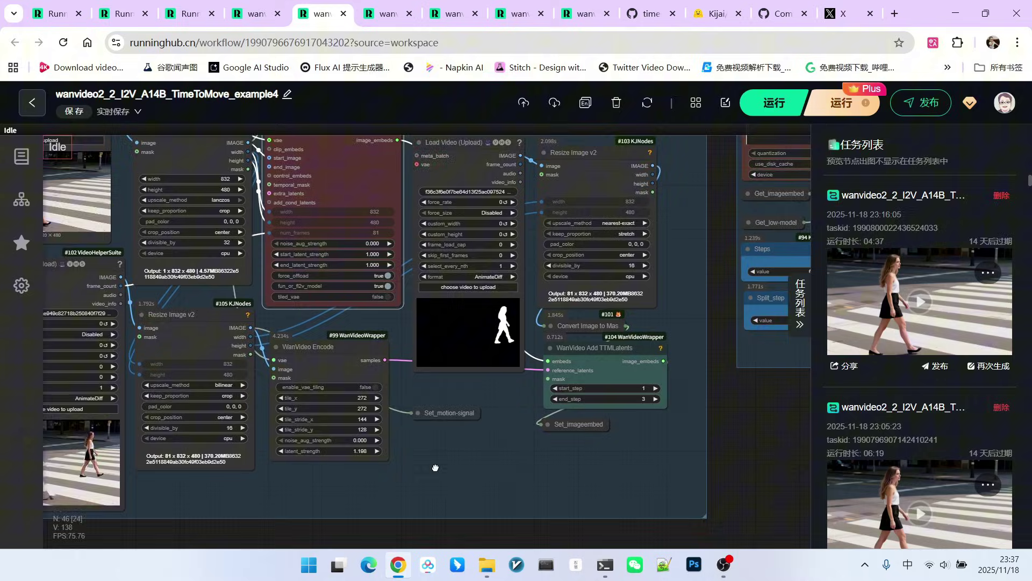
scroll(568, 368, "up", 3)
scroll(569, 367, "up", 2)
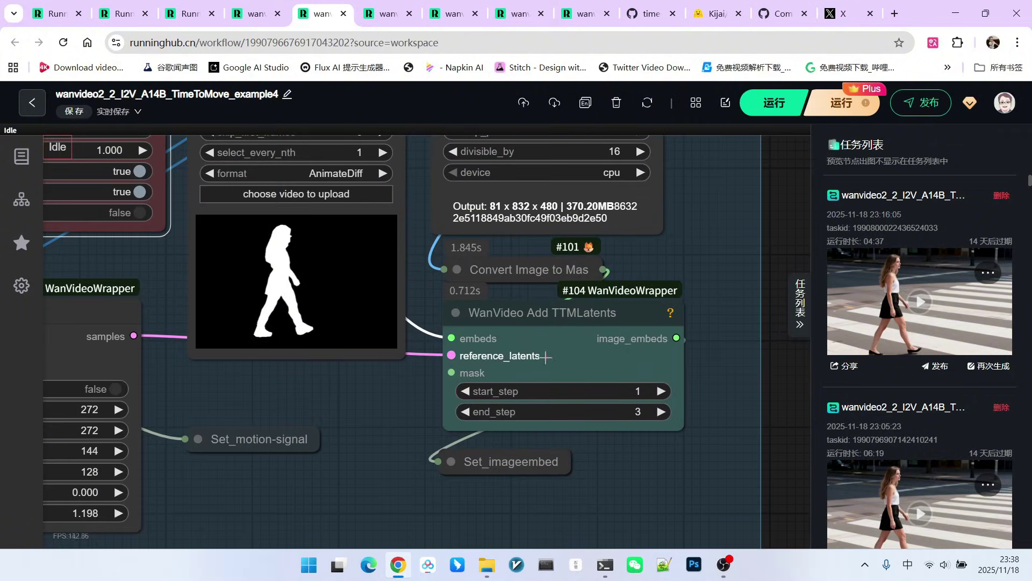
mouse_move(529, 328)
left_mouse_down()
mouse_move(548, 316)
mouse_move(651, 307)
mouse_move(510, 306)
left_mouse_up()
scroll(520, 502, "up", 1)
scroll(524, 508, "up", 3)
scroll(536, 409, "down", 2)
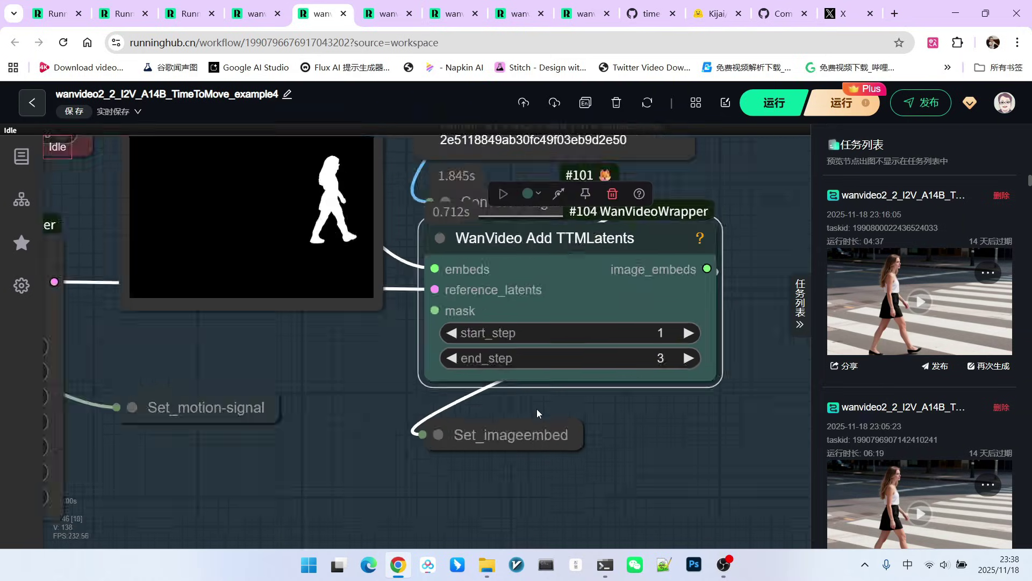
scroll(539, 409, "down", 5)
scroll(288, 330, "up", 3)
scroll(344, 430, "up", 3)
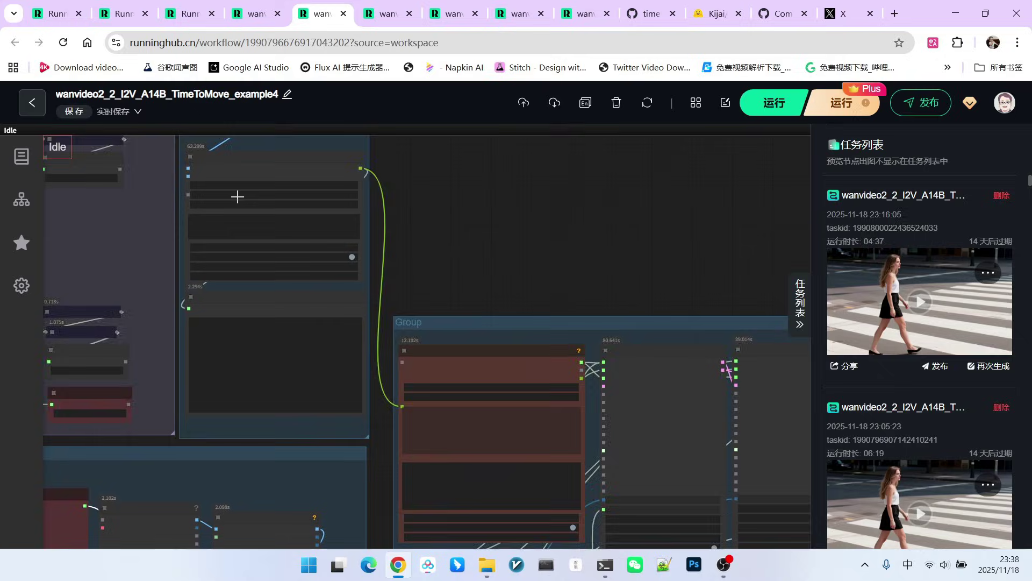
scroll(237, 196, "up", 3)
left_click_drag(456, 203, 528, 336)
scroll(202, 255, "up", 3)
scroll(218, 271, "up", 1)
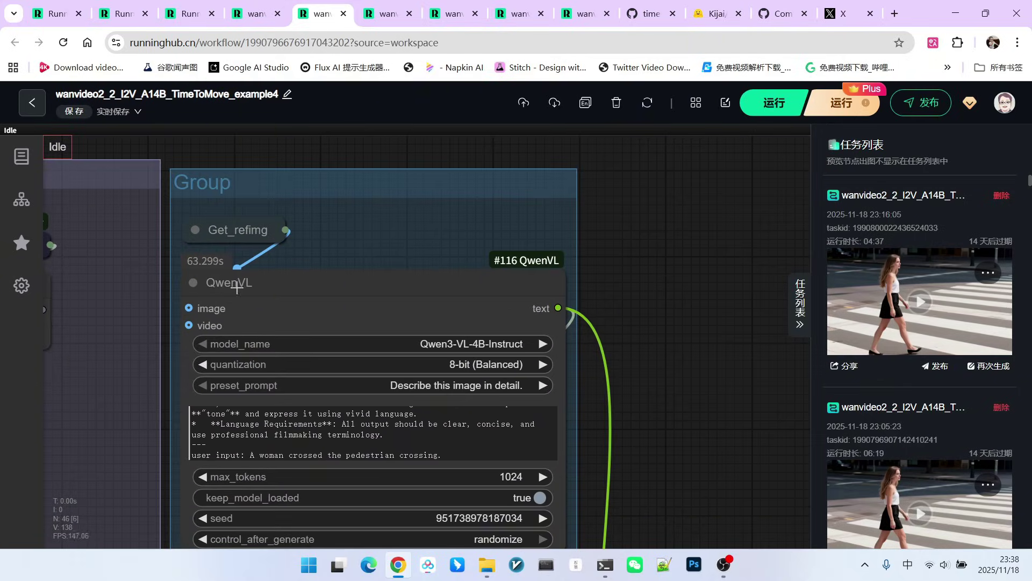
scroll(275, 278, "down", 2)
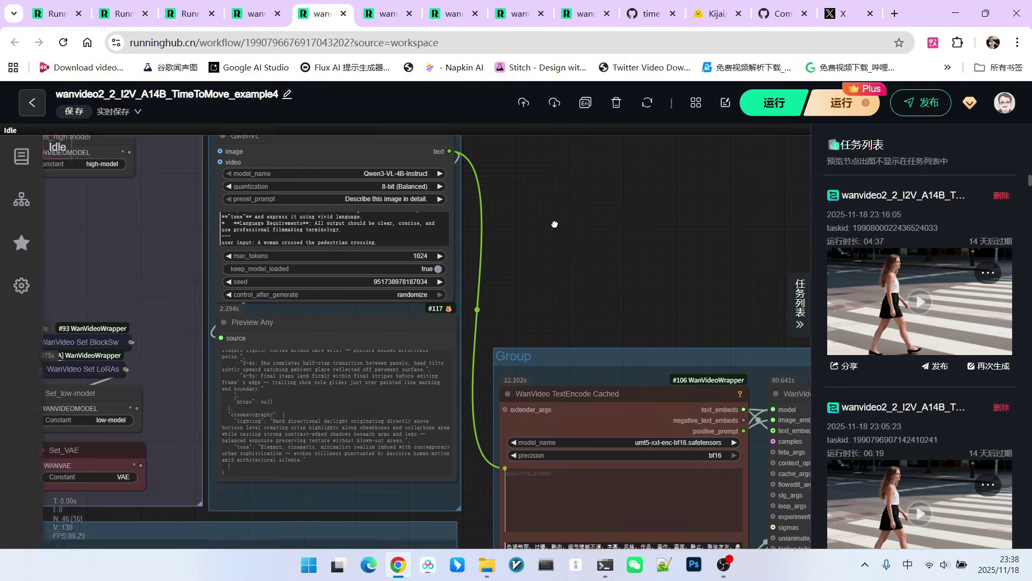
left_click_drag(332, 404, 331, 206)
left_click_drag(634, 215, 485, 97)
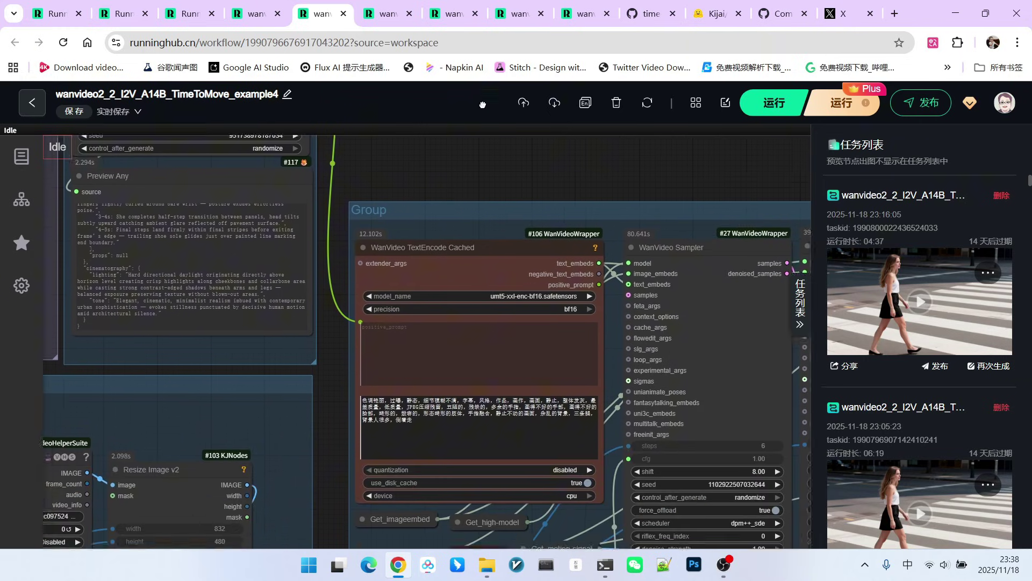
left_click(336, 411)
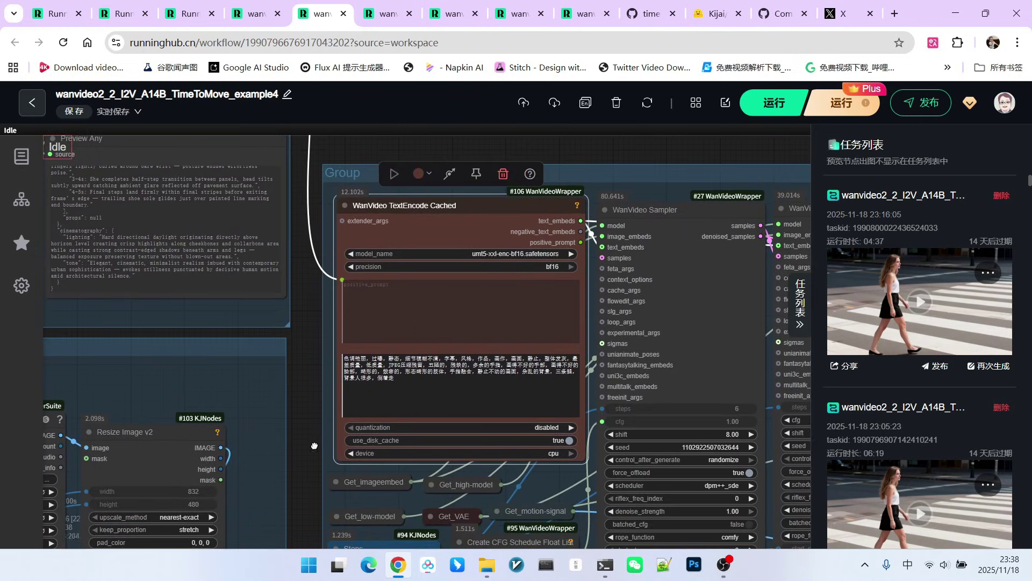
left_click_drag(314, 445, 301, 252)
scroll(320, 393, "up", 2)
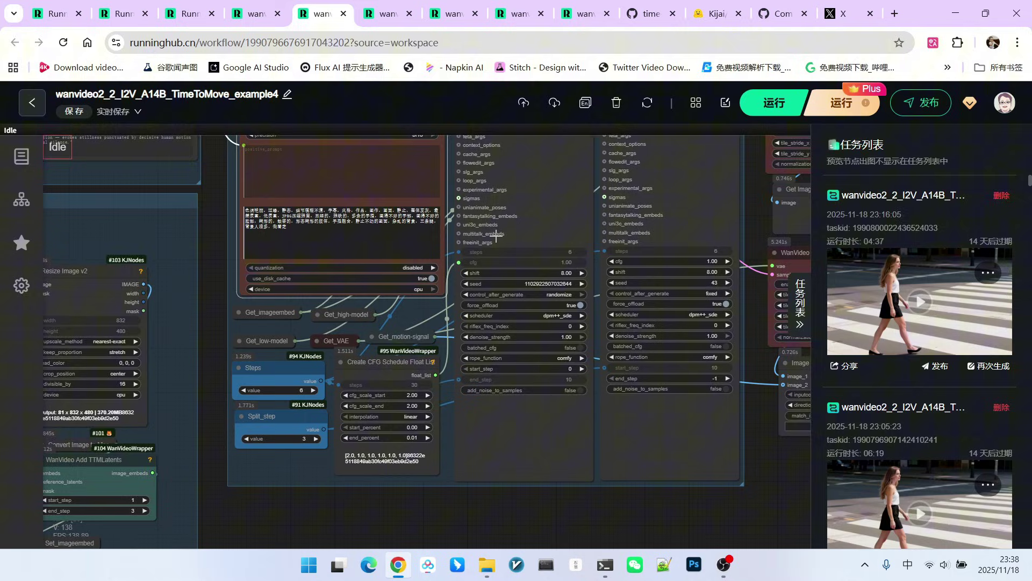
scroll(630, 332, "up", 3)
scroll(641, 403, "up", 2)
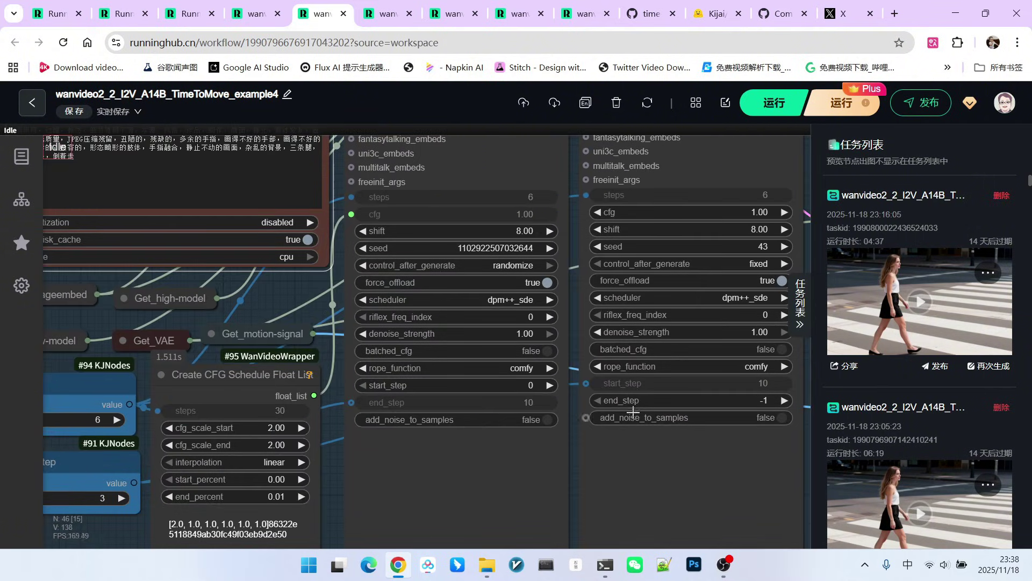
scroll(619, 383, "up", 1)
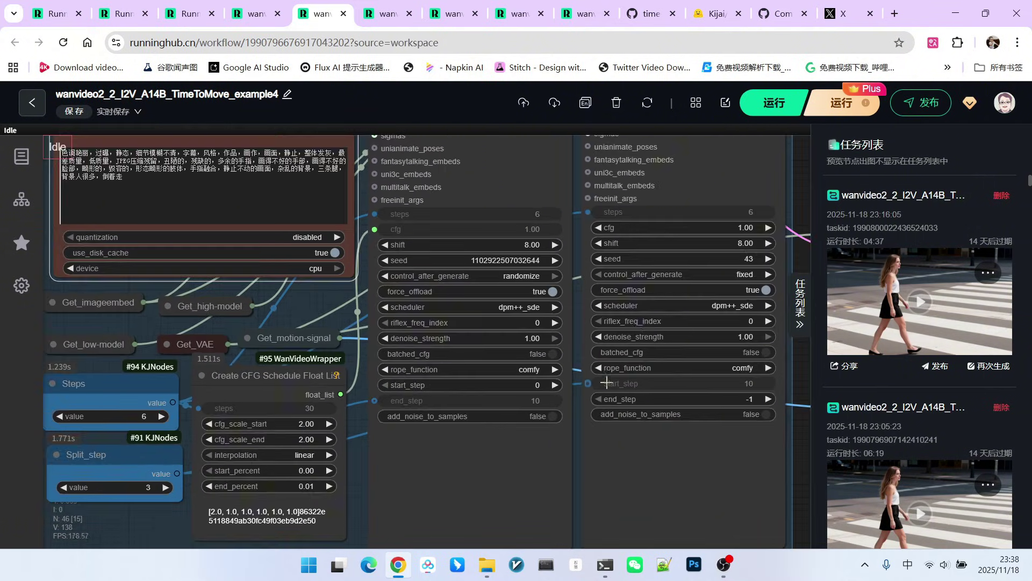
scroll(657, 316, "up", 1)
scroll(384, 304, "up", 1)
scroll(400, 310, "up", 1)
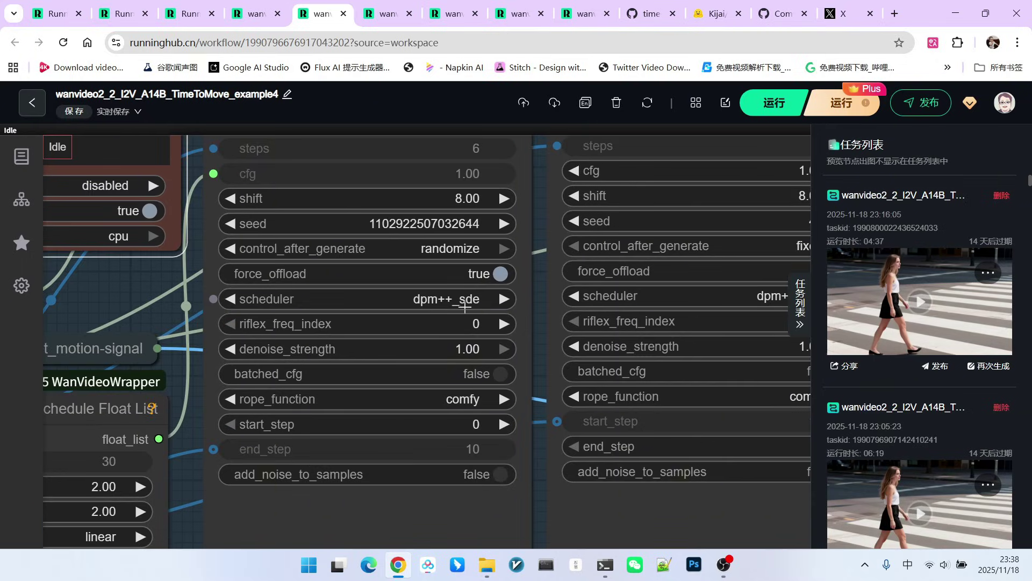
scroll(321, 304, "down", 3)
scroll(336, 363, "down", 3)
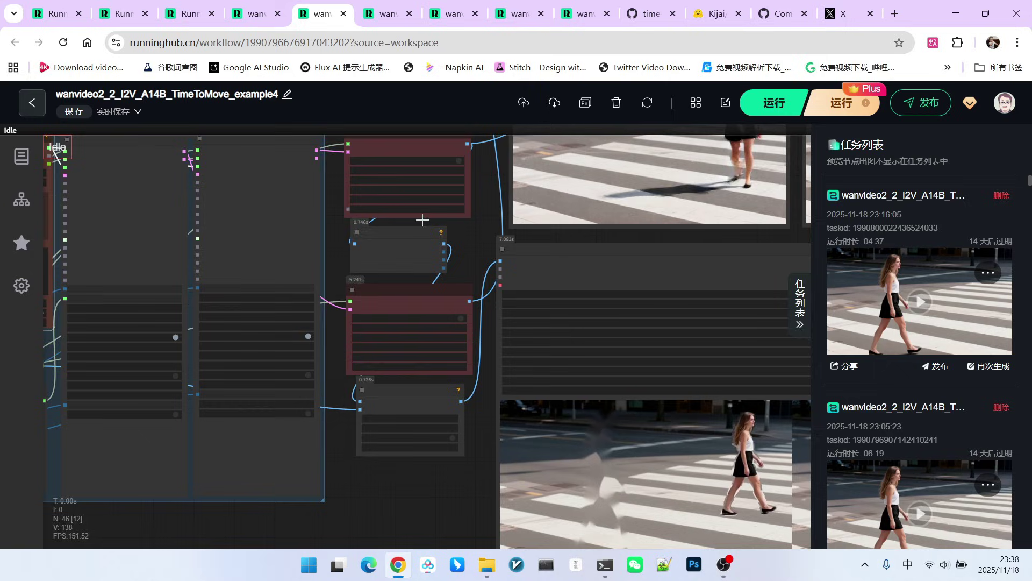
scroll(325, 434, "down", 5)
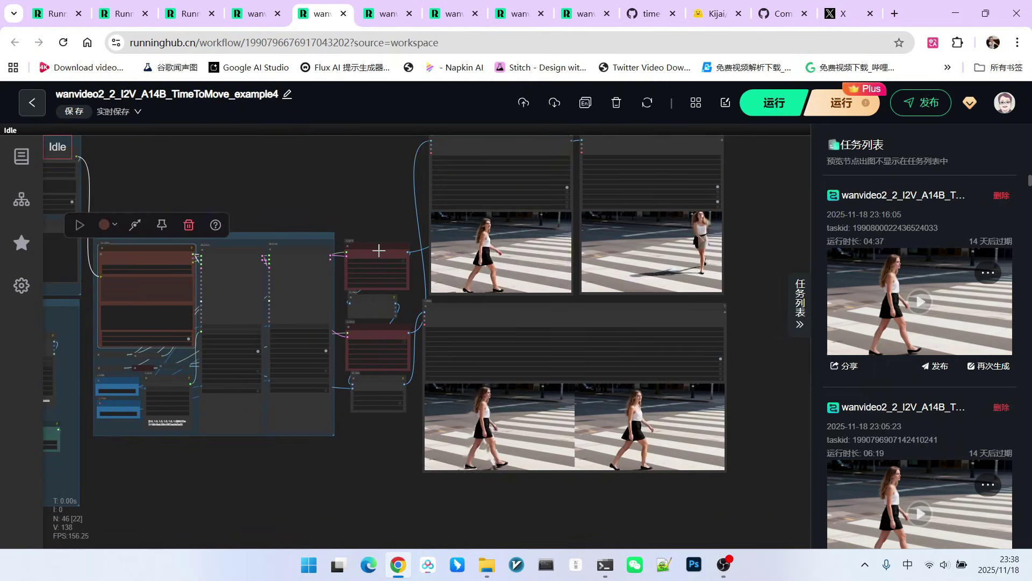
scroll(424, 293, "up", 2)
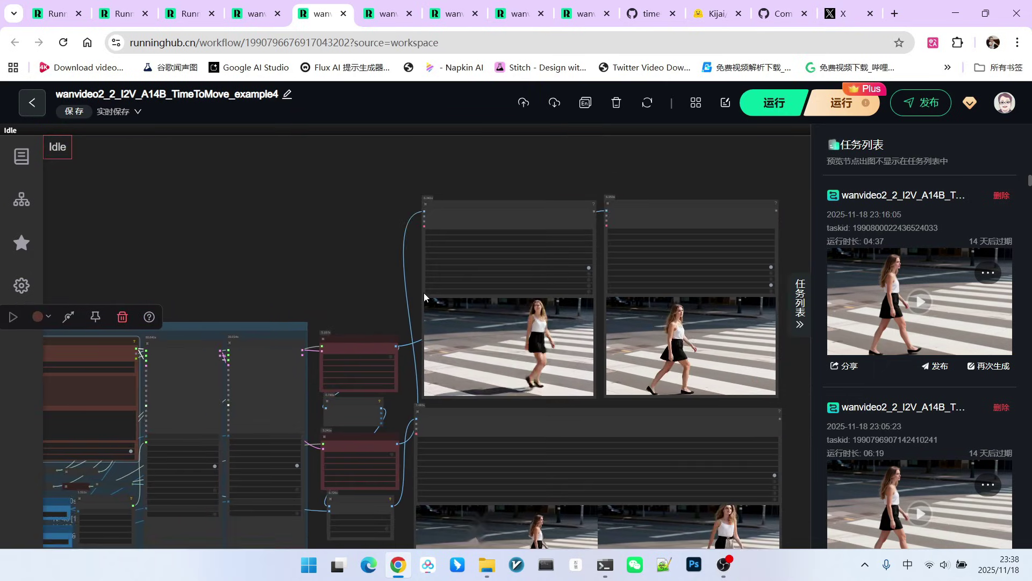
scroll(484, 241, "up", 3)
left_click_drag(506, 216, 520, 176)
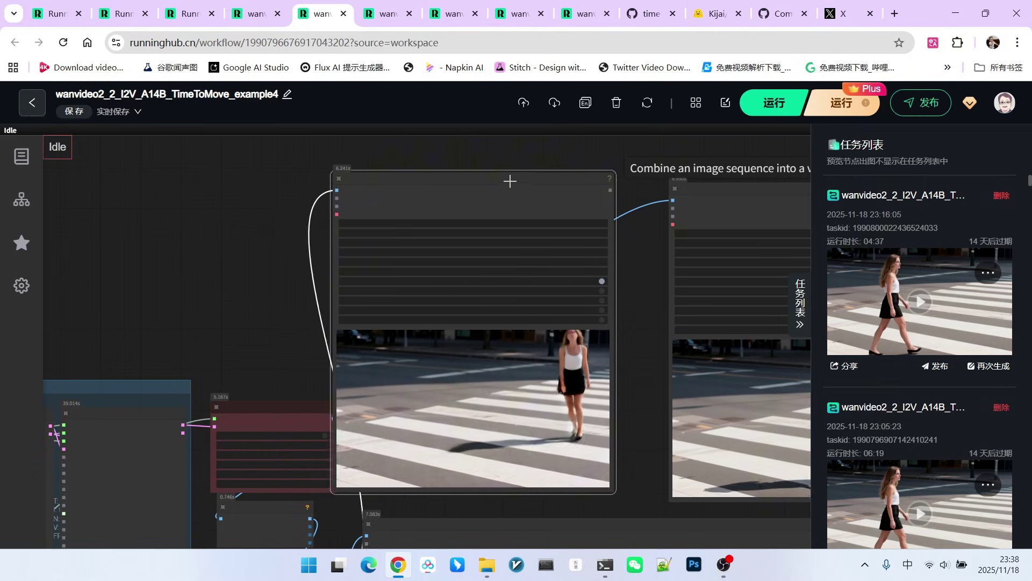
scroll(625, 361, "up", 2)
scroll(398, 323, "up", 2)
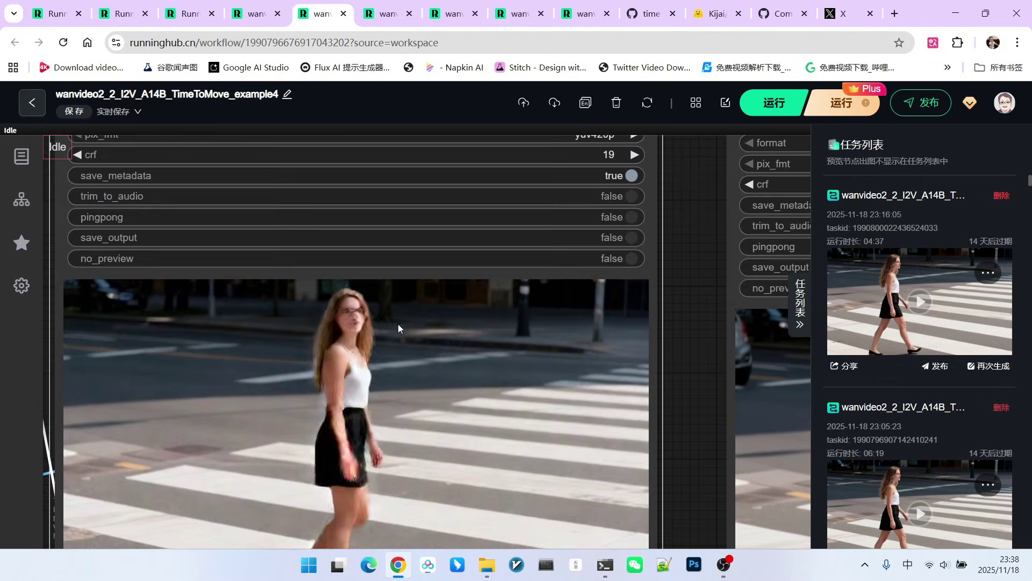
scroll(441, 302, "down", 1)
scroll(465, 322, "down", 2)
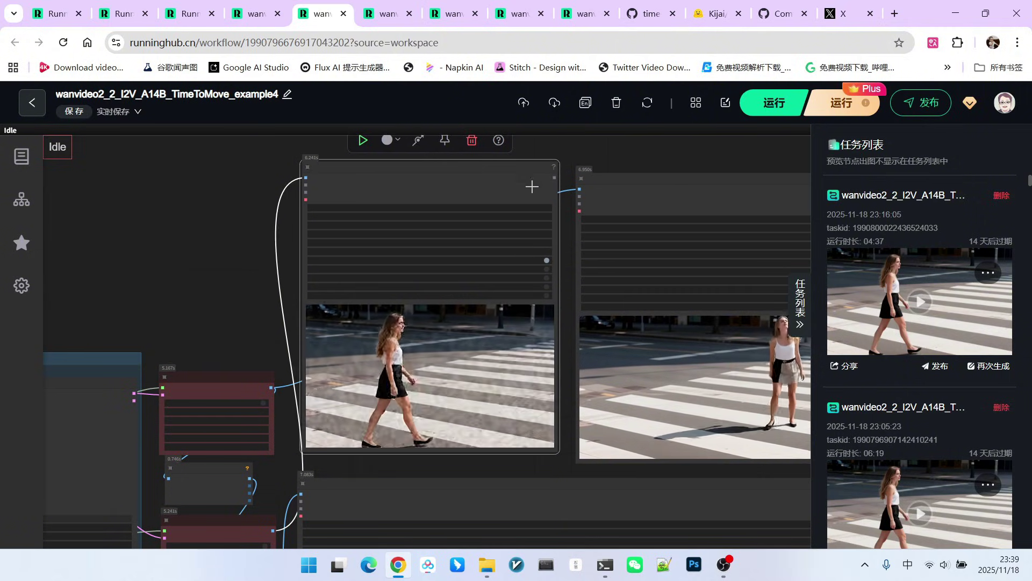
scroll(533, 185, "down", 2)
left_click_drag(738, 408, 749, 371)
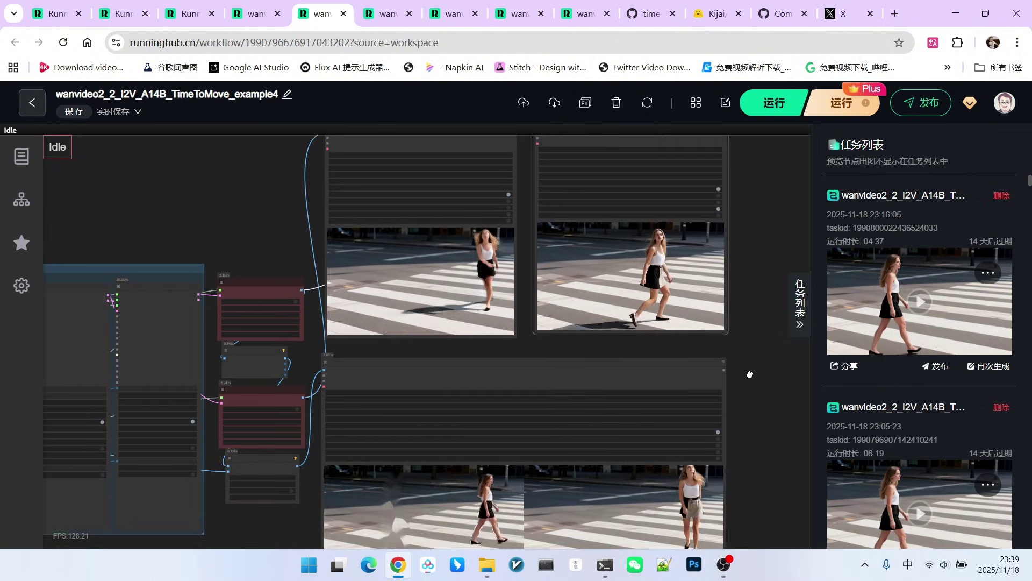
scroll(368, 242, "up", 2)
scroll(462, 310, "up", 3)
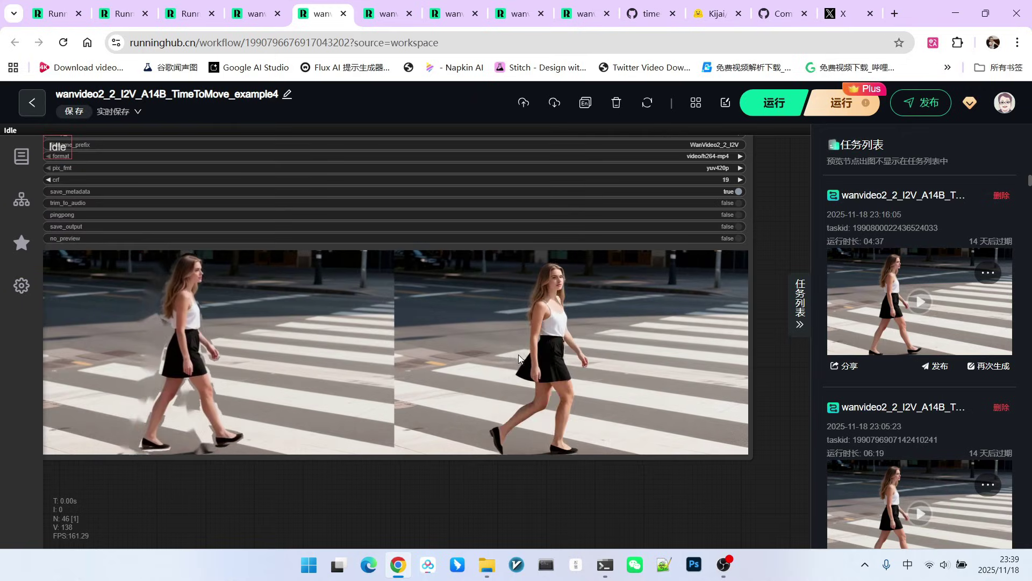
scroll(500, 323, "down", 2)
scroll(687, 337, "up", 1)
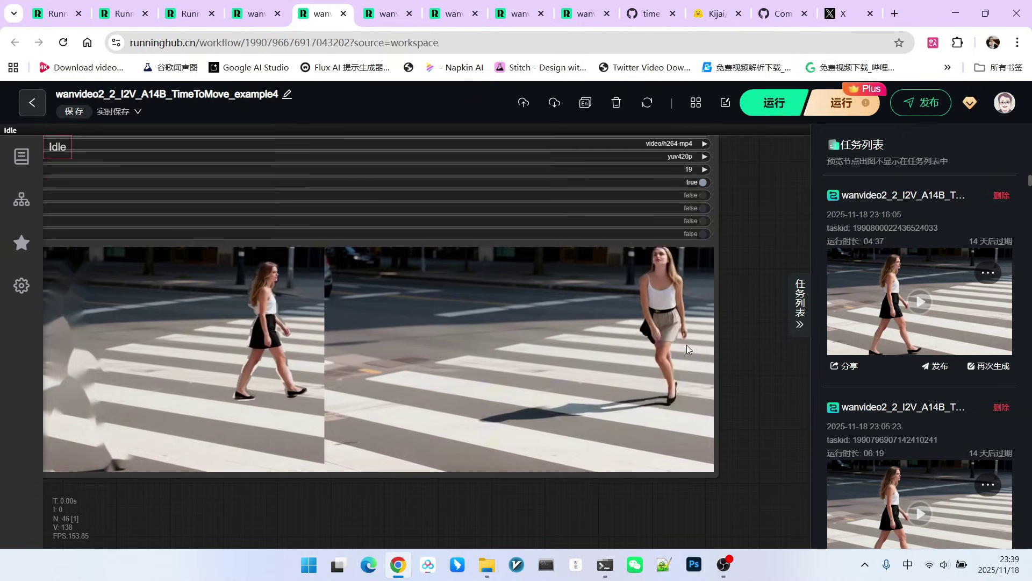
scroll(682, 353, "down", 3)
scroll(681, 349, "down", 3)
scroll(731, 299, "down", 4)
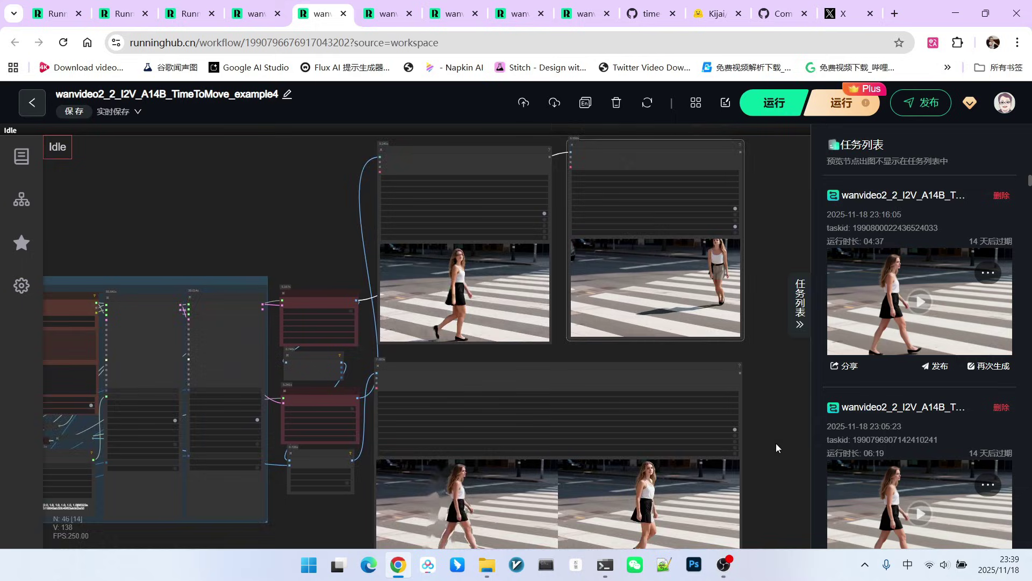
scroll(776, 442, "up", 4)
scroll(763, 290, "up", 2)
scroll(760, 330, "up", 2)
scroll(760, 317, "up", 2)
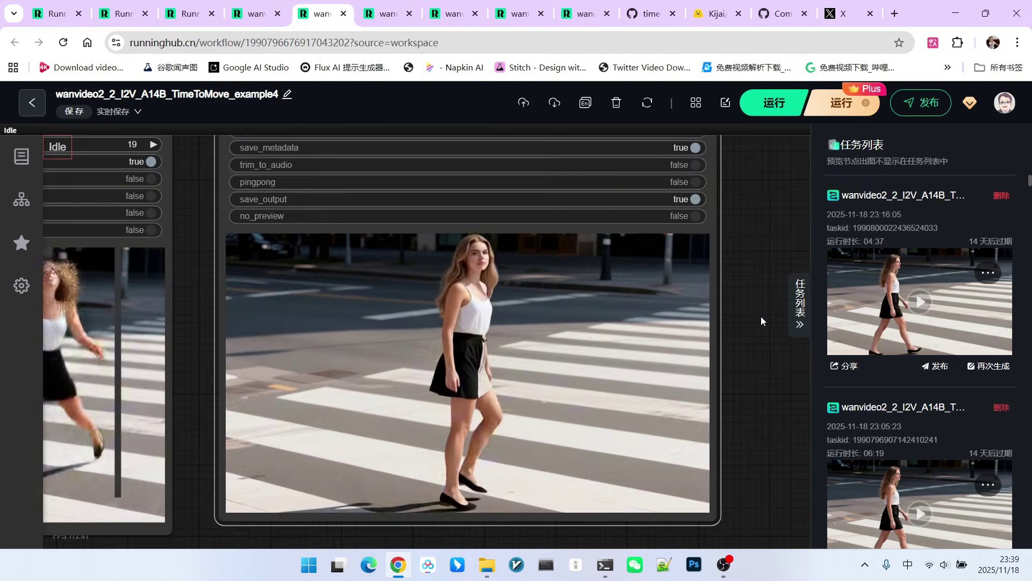
scroll(761, 316, "down", 2)
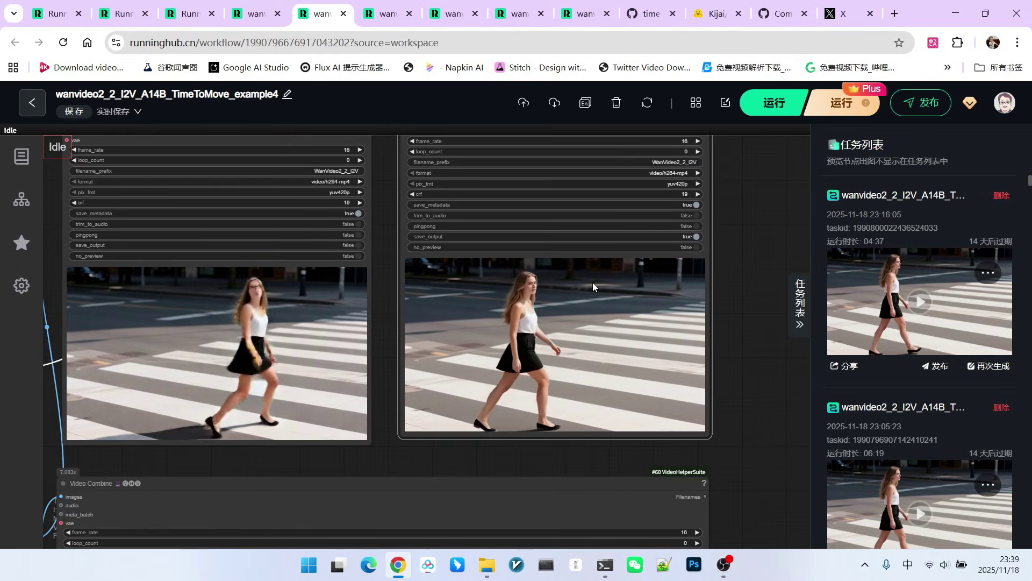
scroll(600, 314, "up", 1)
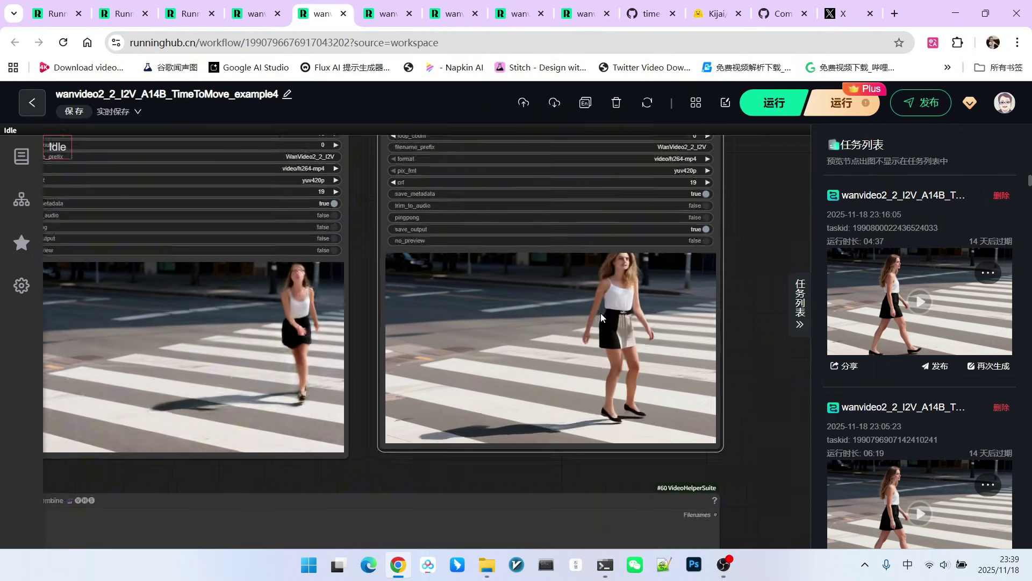
scroll(600, 313, "up", 1)
scroll(601, 312, "down", 2)
scroll(629, 337, "up", 1)
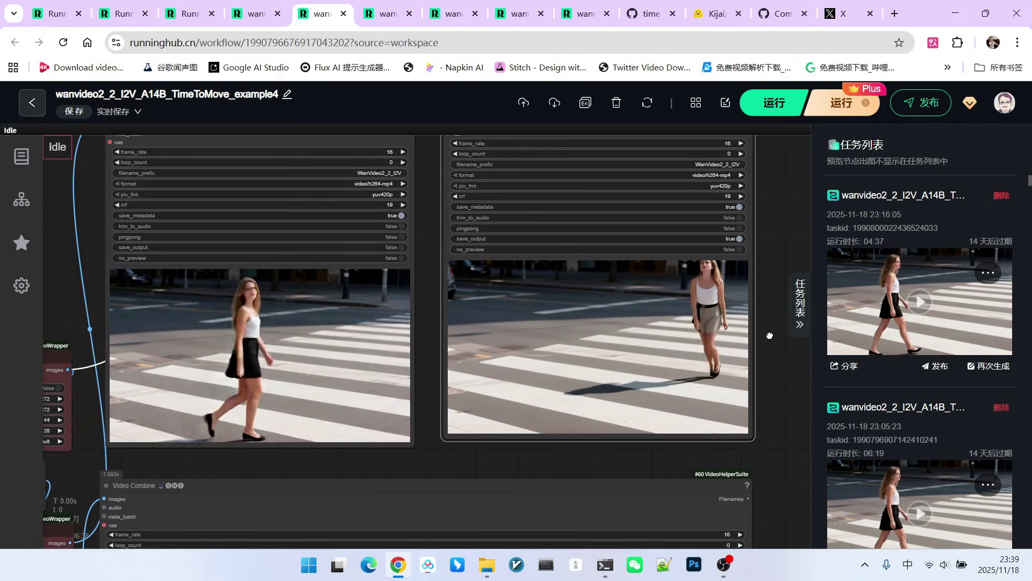
scroll(623, 343, "up", 1)
scroll(700, 289, "up", 1)
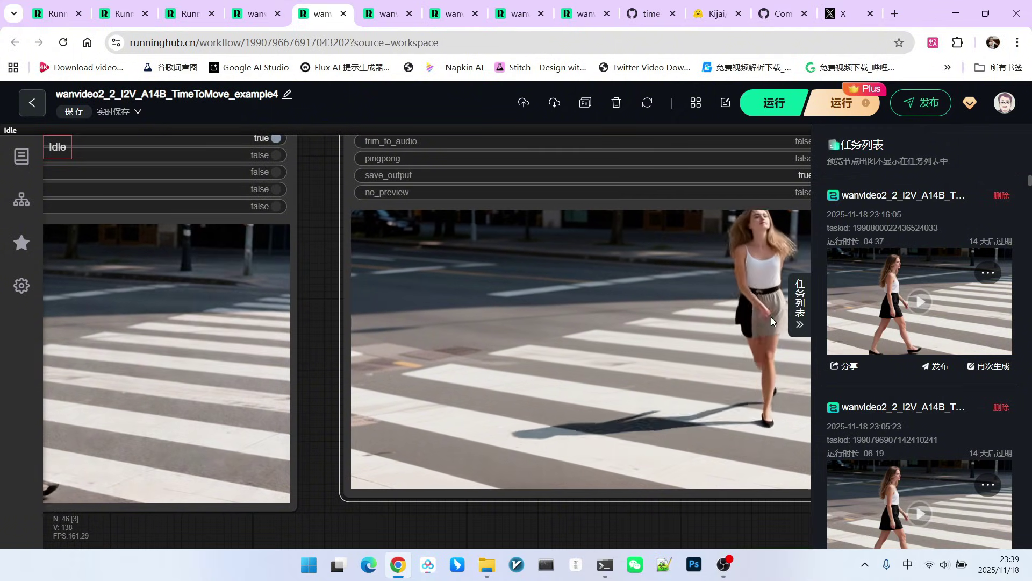
scroll(689, 346, "down", 3)
scroll(688, 347, "up", 1)
scroll(547, 331, "up", 3)
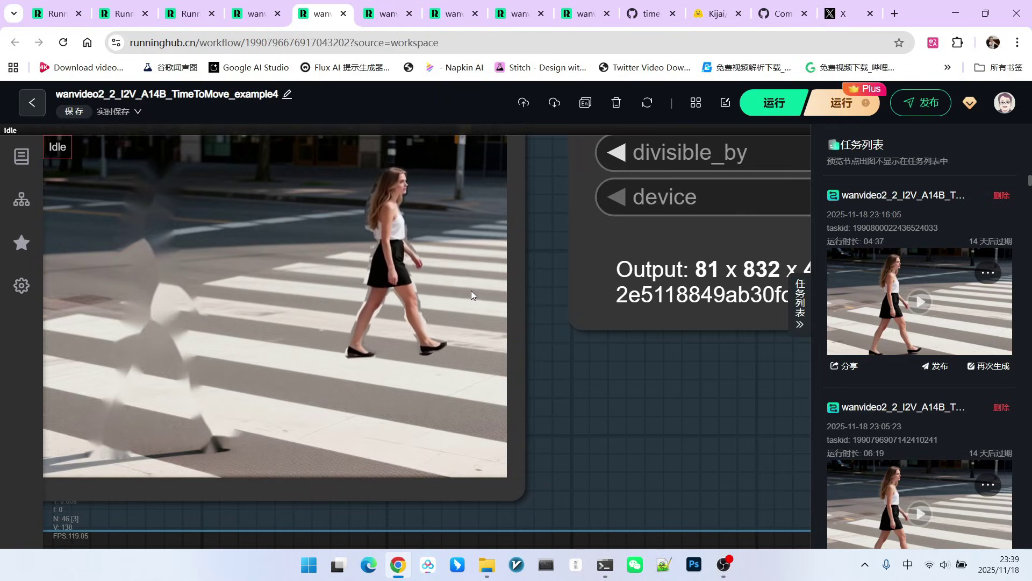
scroll(471, 291, "up", 2)
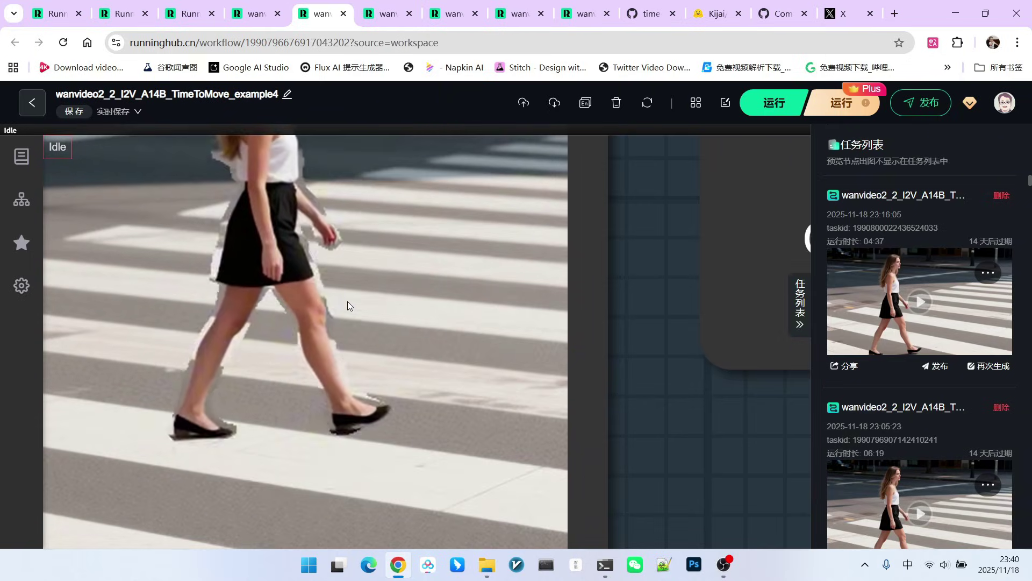
scroll(379, 234, "down", 1)
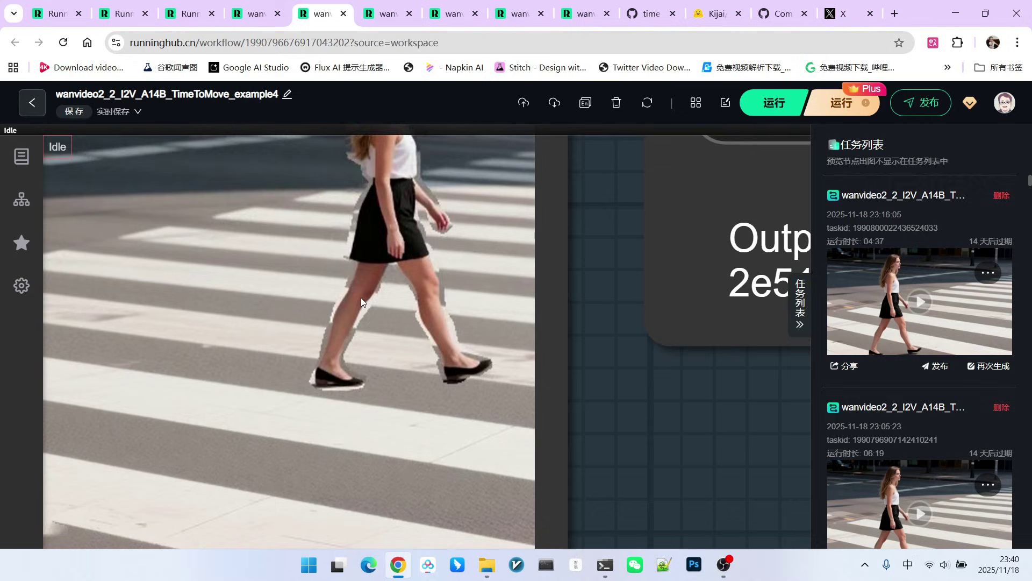
scroll(427, 274, "down", 2)
scroll(434, 283, "down", 2)
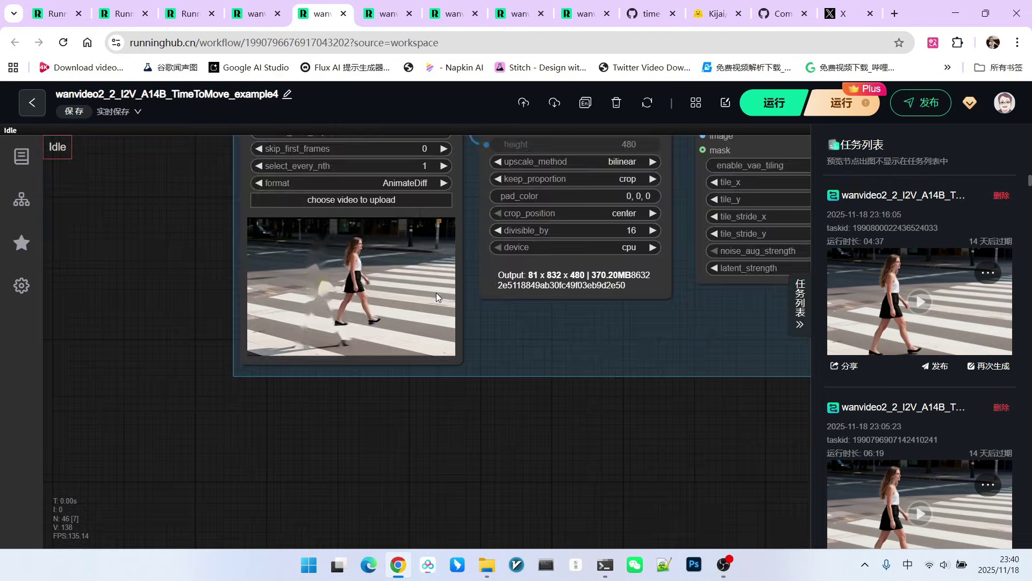
scroll(436, 293, "down", 2)
scroll(436, 299, "down", 1)
left_click_drag(612, 374, 455, 474)
scroll(602, 422, "down", 1)
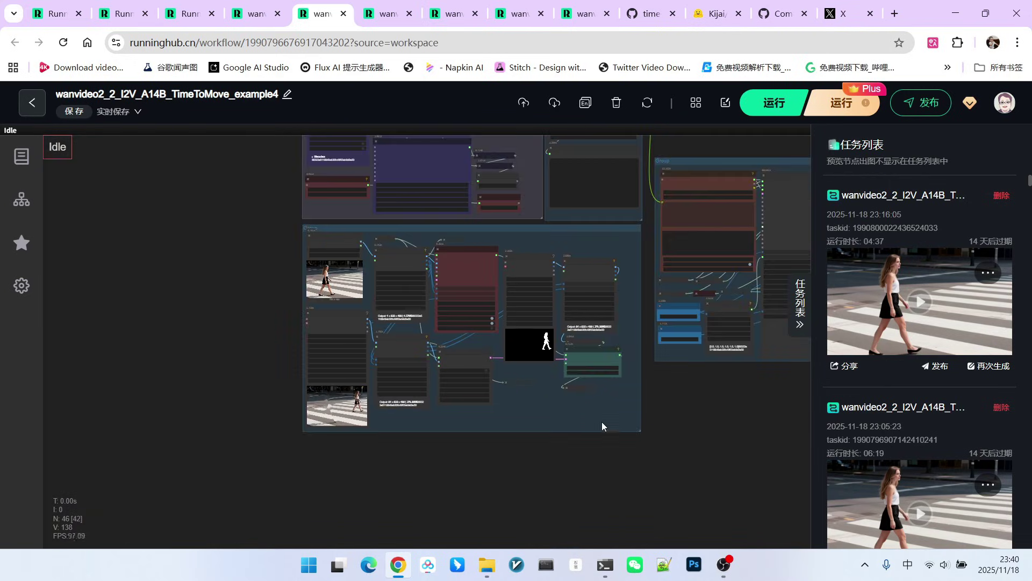
left_click_drag(602, 422, 474, 432)
scroll(506, 436, "down", 1)
scroll(505, 448, "down", 1)
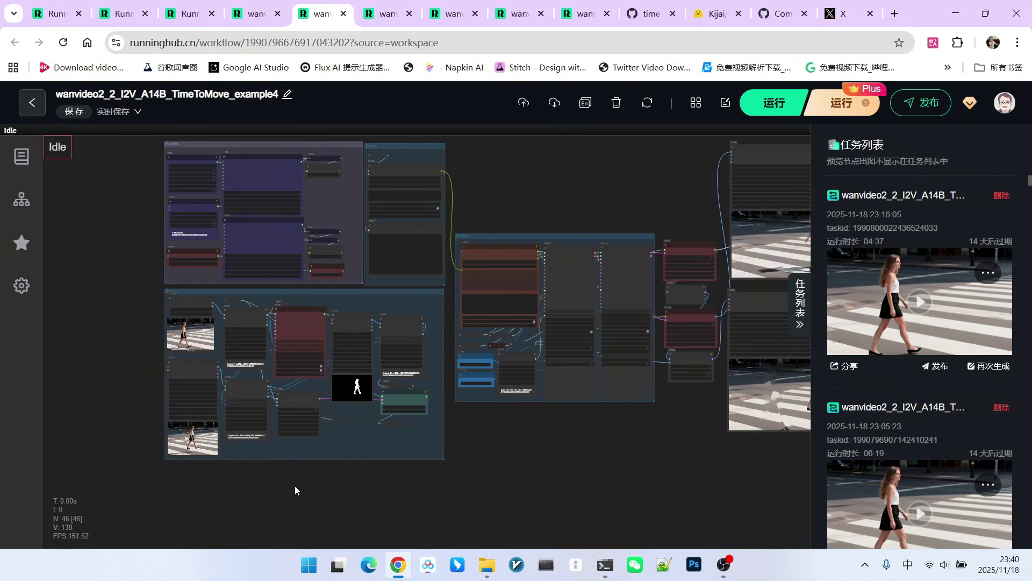
scroll(163, 439, "up", 3)
scroll(160, 428, "up", 3)
scroll(160, 428, "up", 4)
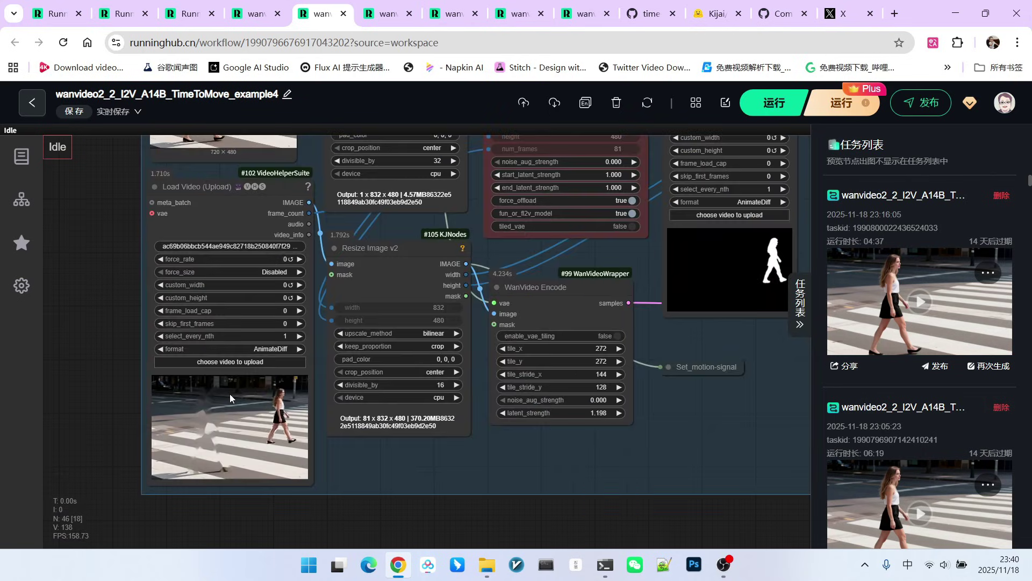
scroll(231, 398, "down", 3)
scroll(231, 399, "up", 2)
scroll(231, 398, "up", 4)
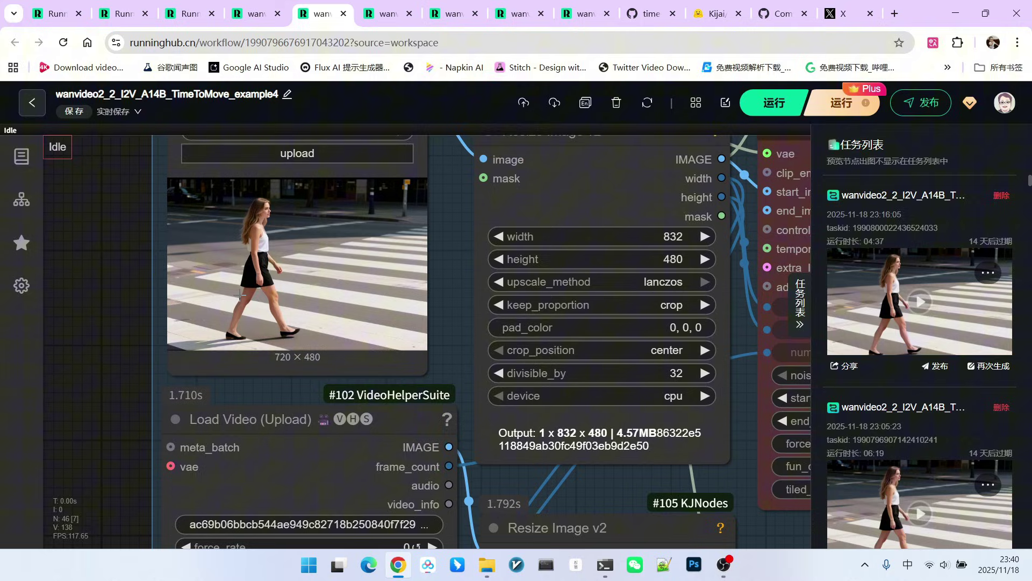
scroll(326, 265, "down", 1)
scroll(364, 323, "down", 2)
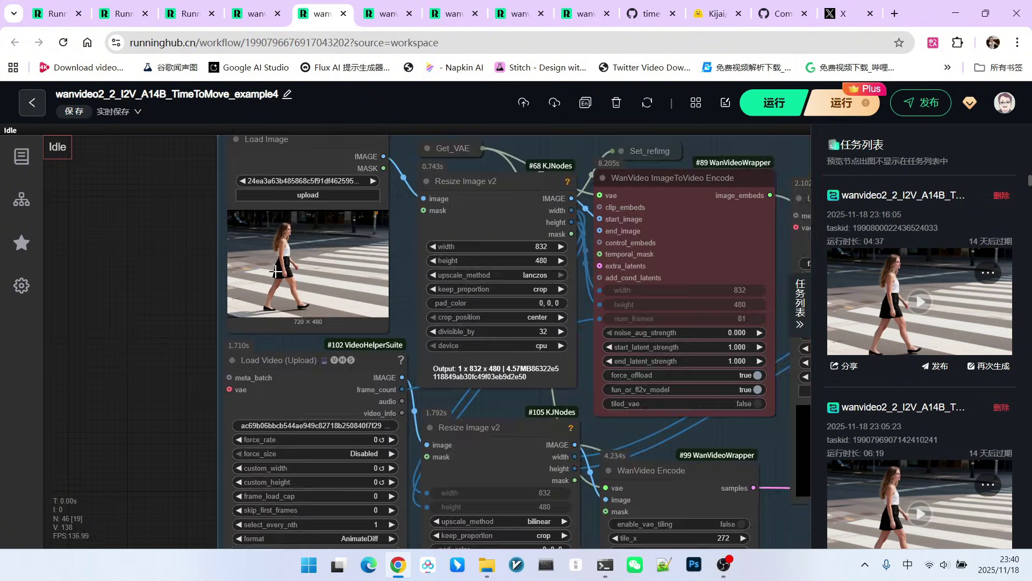
scroll(419, 379, "down", 3)
scroll(494, 453, "down", 2)
scroll(494, 449, "down", 2)
scroll(512, 228, "down", 1)
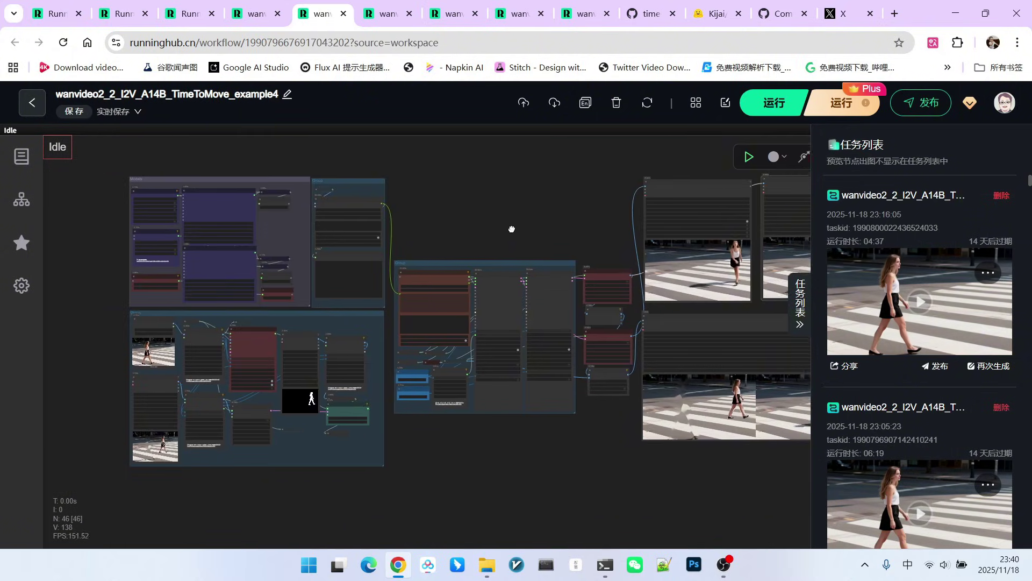
scroll(454, 223, "down", 2)
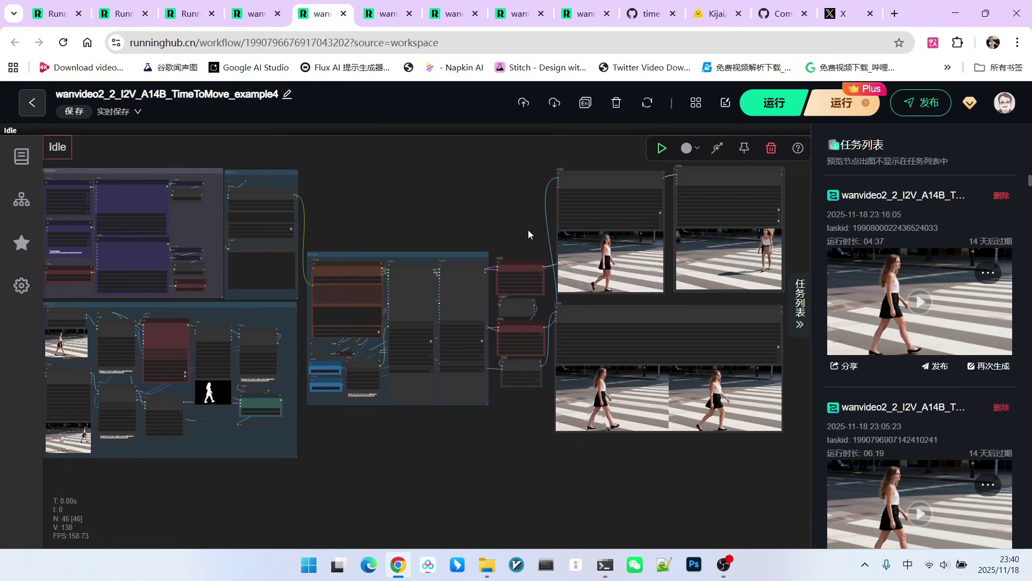
scroll(461, 188, "down", 1)
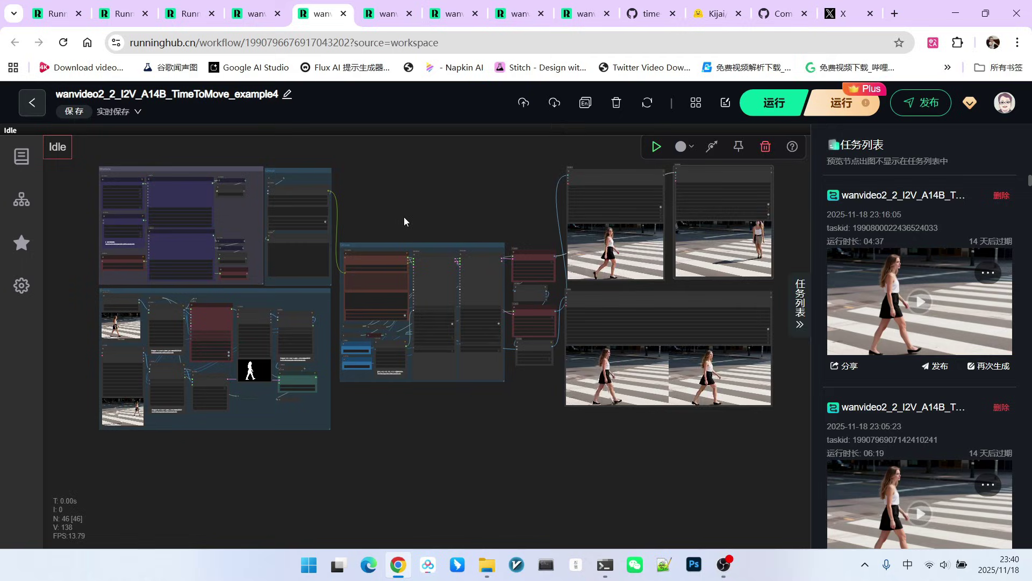
scroll(406, 221, "down", 1)
scroll(631, 224, "up", 7)
scroll(529, 260, "up", 1)
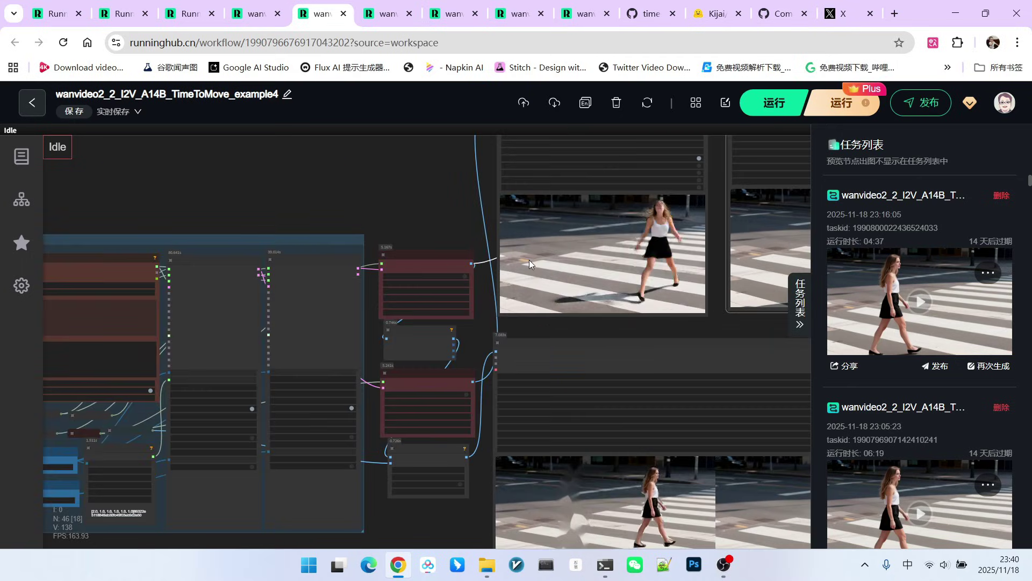
scroll(393, 206, "down", 1)
scroll(371, 226, "up", 2)
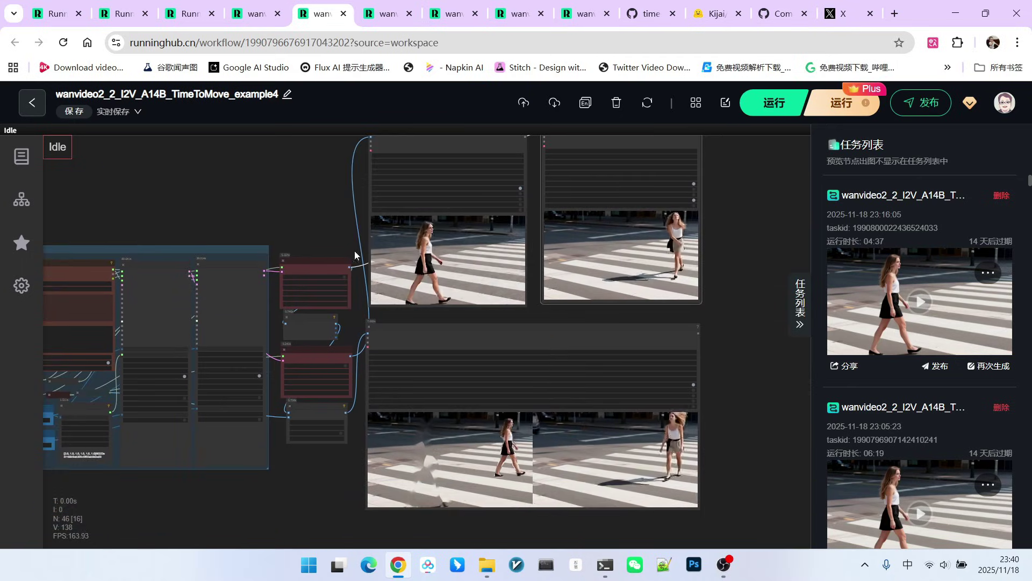
scroll(432, 262, "up", 1)
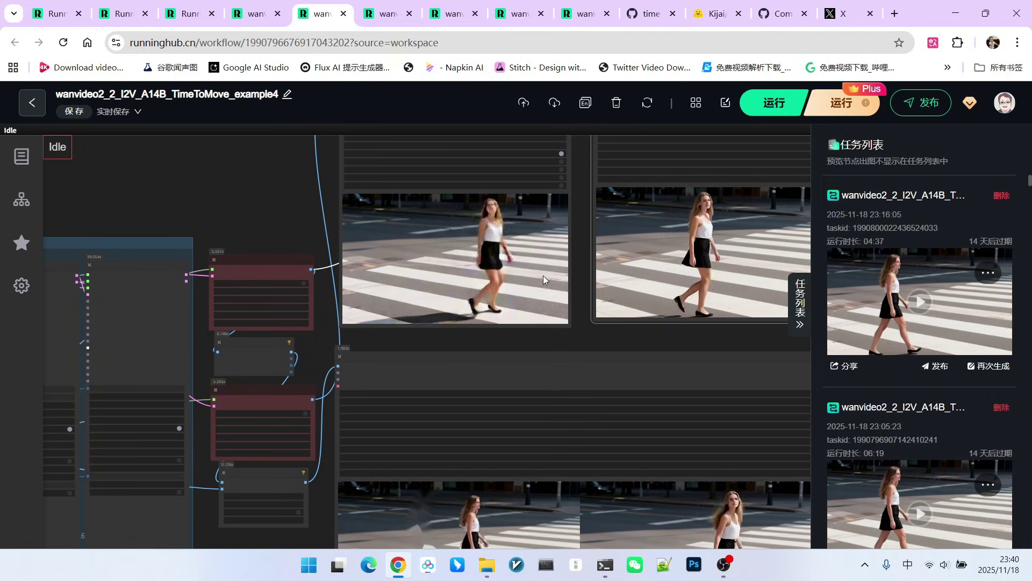
scroll(698, 267, "down", 2)
scroll(697, 266, "down", 3)
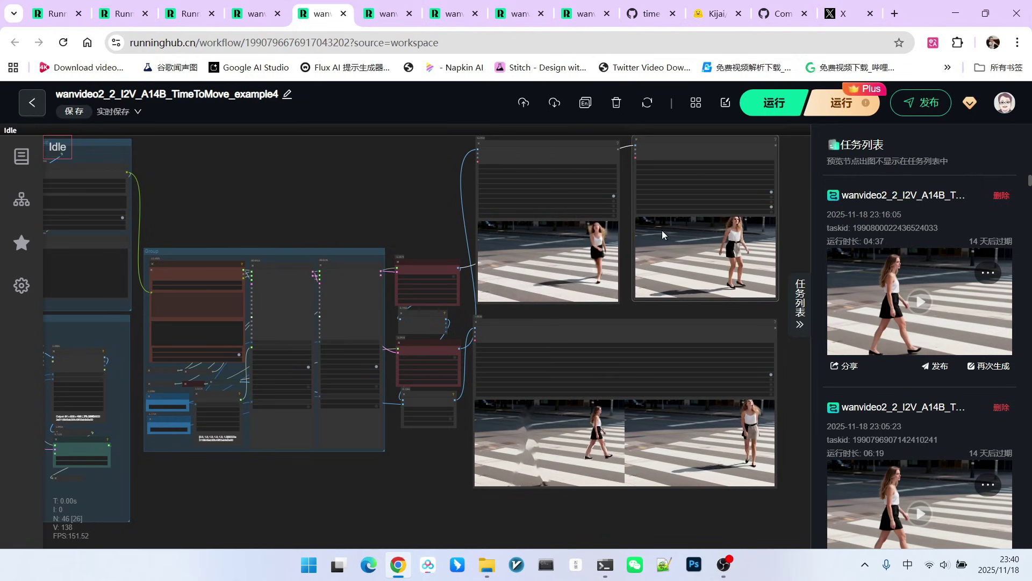
Switch to the example2 workflow and bring its Load Video forest-walk preview into view
key("ctrl+Tab")
key("ctrl+Tab")
scroll(385, 275, "up", 10)
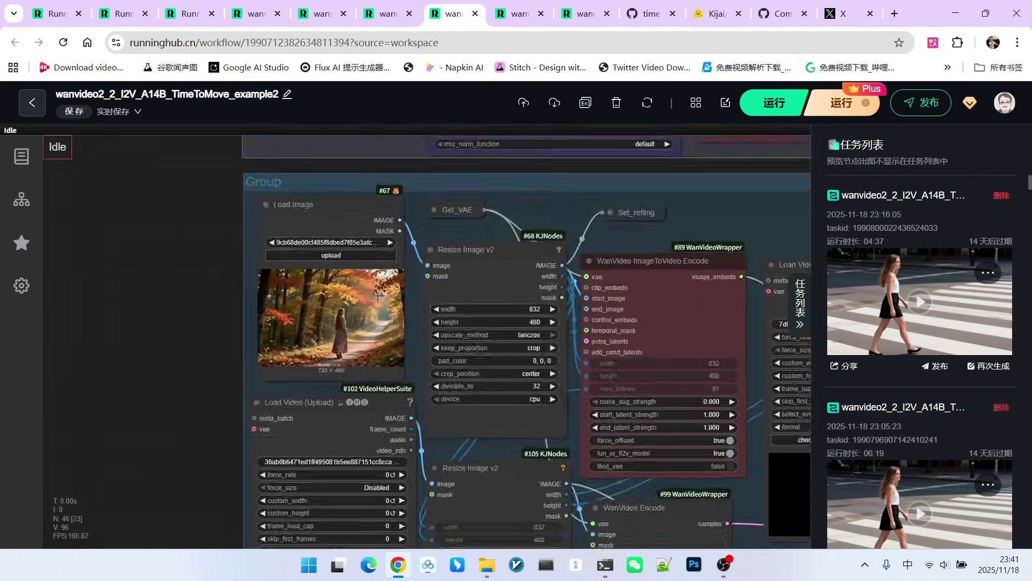
scroll(347, 271, "up", 2)
scroll(314, 268, "up", 5)
scroll(297, 267, "up", 2)
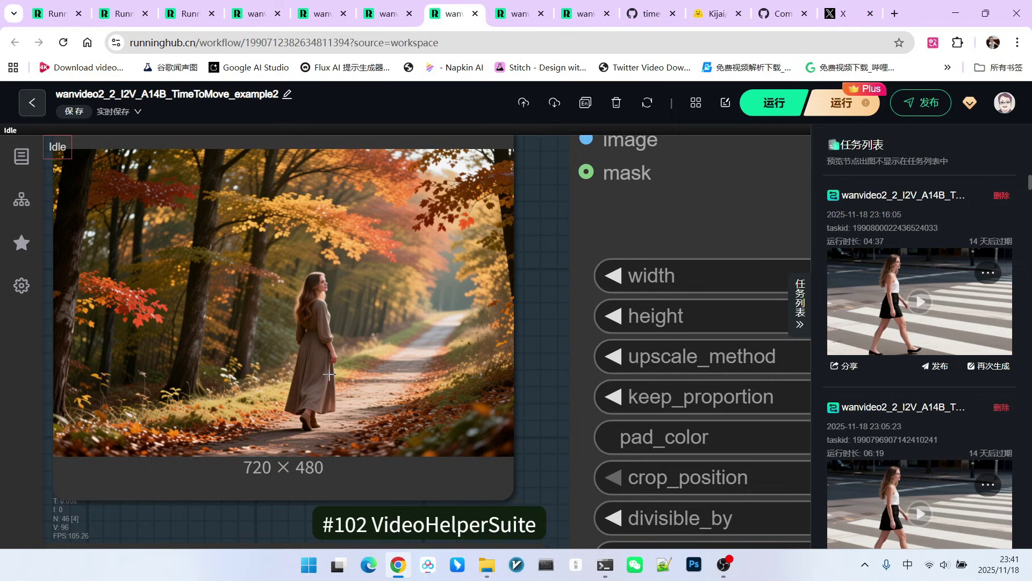
scroll(367, 325, "down", 5)
scroll(367, 324, "down", 3)
left_click_drag(444, 484, 478, 253)
scroll(558, 502, "up", 5)
scroll(558, 498, "up", 2)
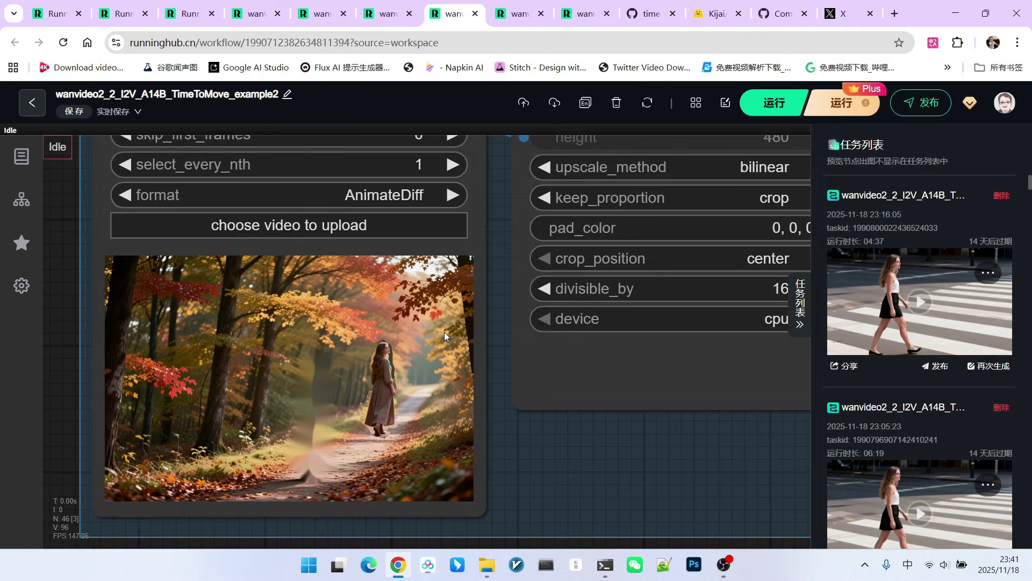
scroll(614, 349, "down", 3)
scroll(501, 329, "up", 2)
scroll(501, 329, "up", 2)
scroll(497, 328, "up", 1)
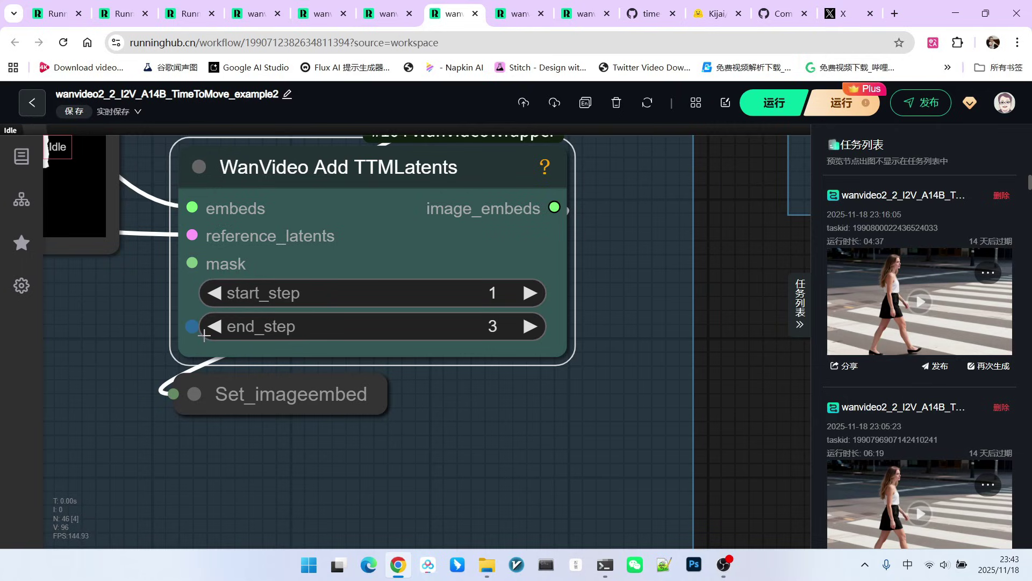
scroll(520, 327, "down", 5)
scroll(552, 345, "down", 1)
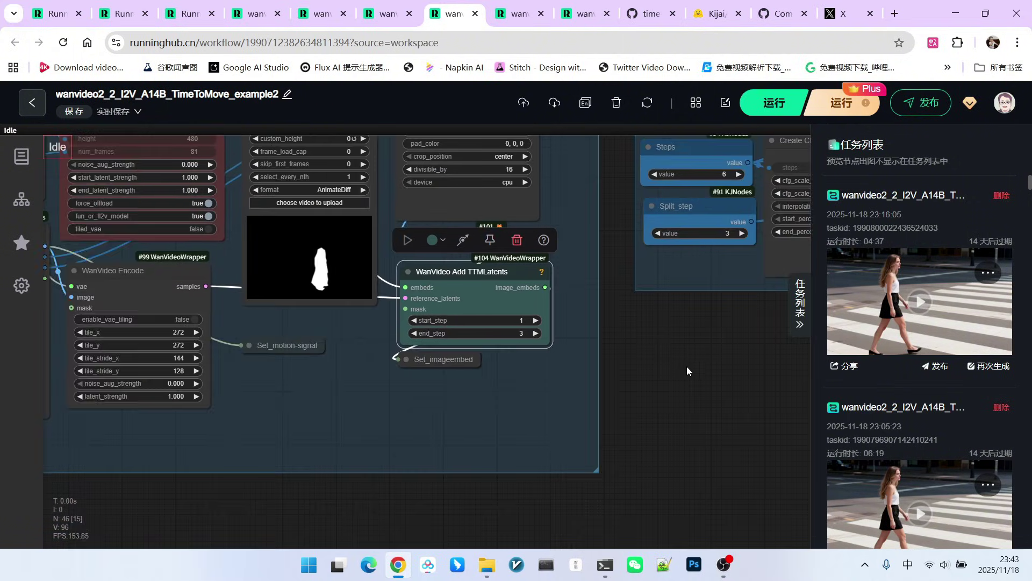
scroll(686, 367, "down", 1)
scroll(526, 387, "up", 3)
scroll(433, 352, "up", 4)
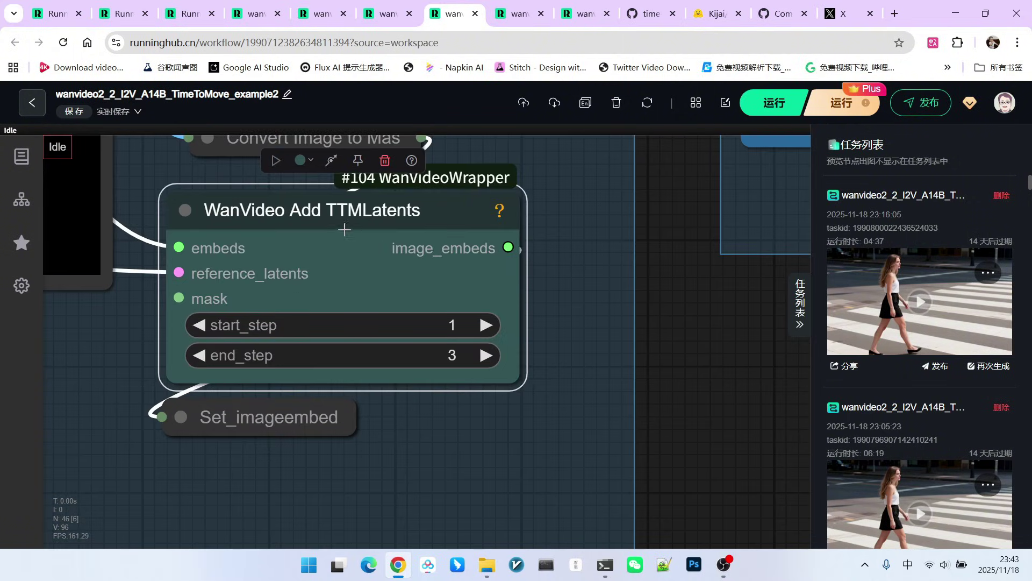
mouse_move(541, 272)
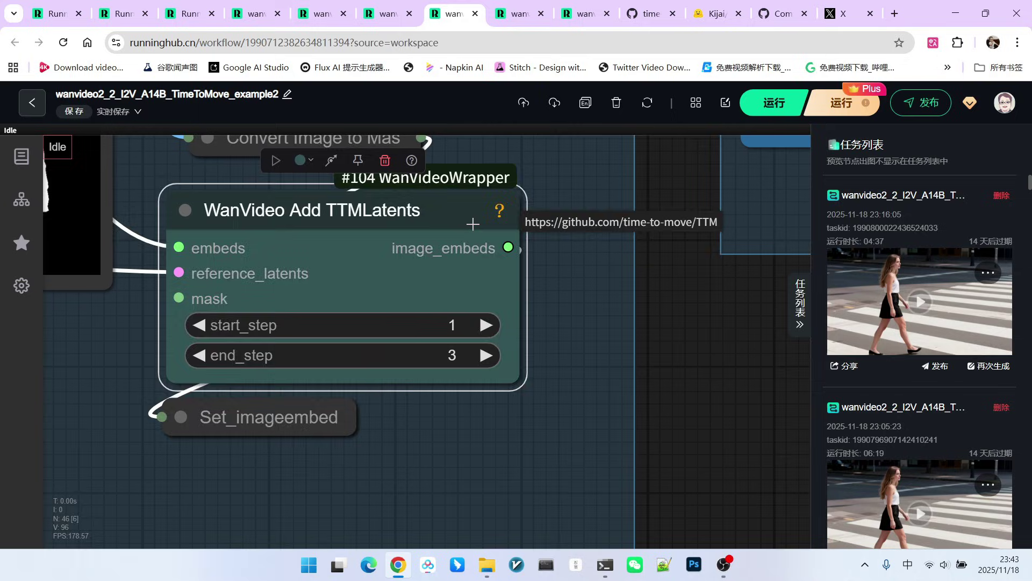
scroll(473, 224, "down", 5)
scroll(564, 282, "up", 4)
scroll(580, 284, "up", 3)
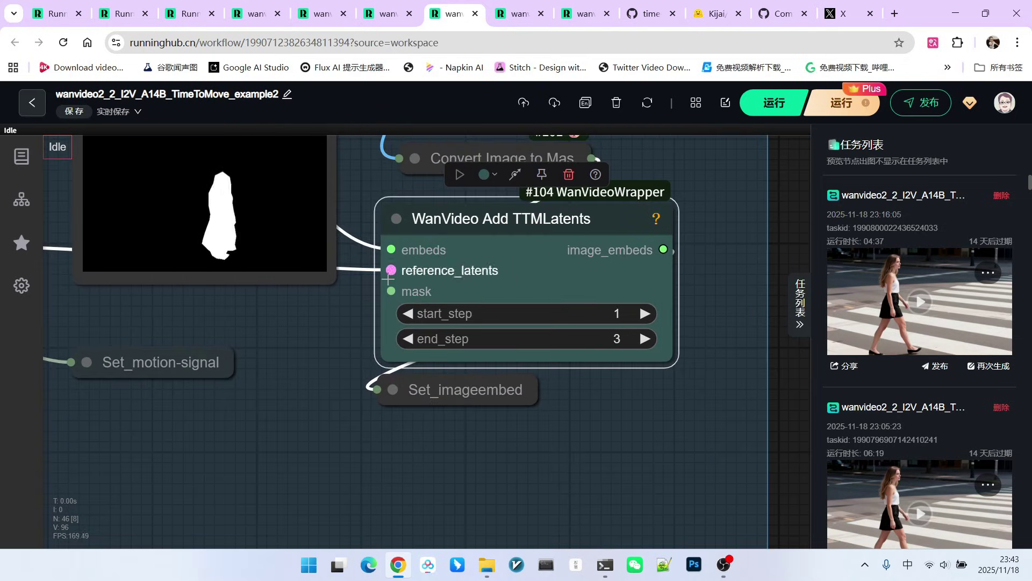
scroll(504, 341, "up", 3)
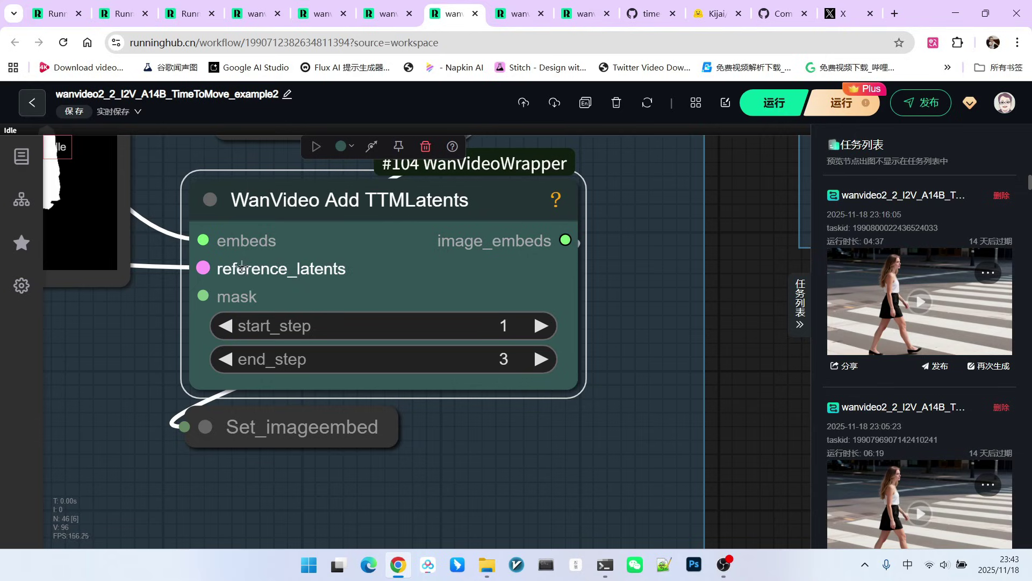
scroll(370, 269, "down", 2)
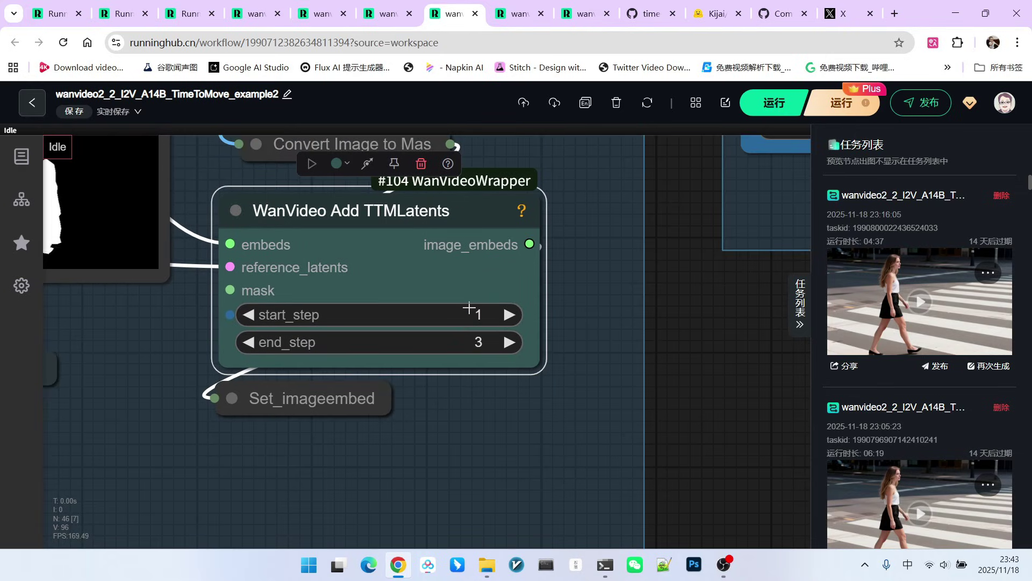
scroll(472, 328, "up", 2)
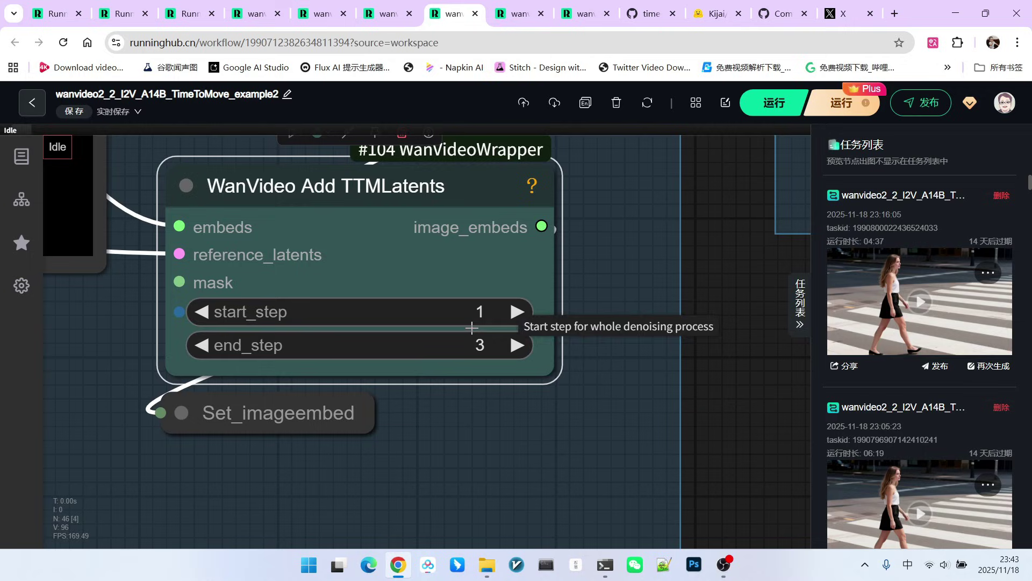
scroll(517, 356, "up", 3)
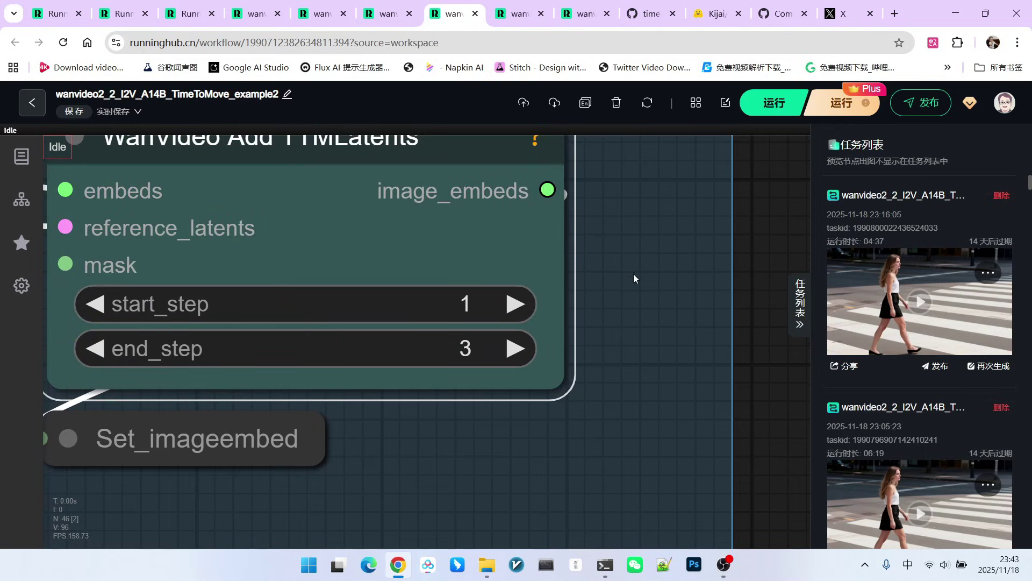
scroll(636, 290, "down", 3)
scroll(638, 307, "down", 4)
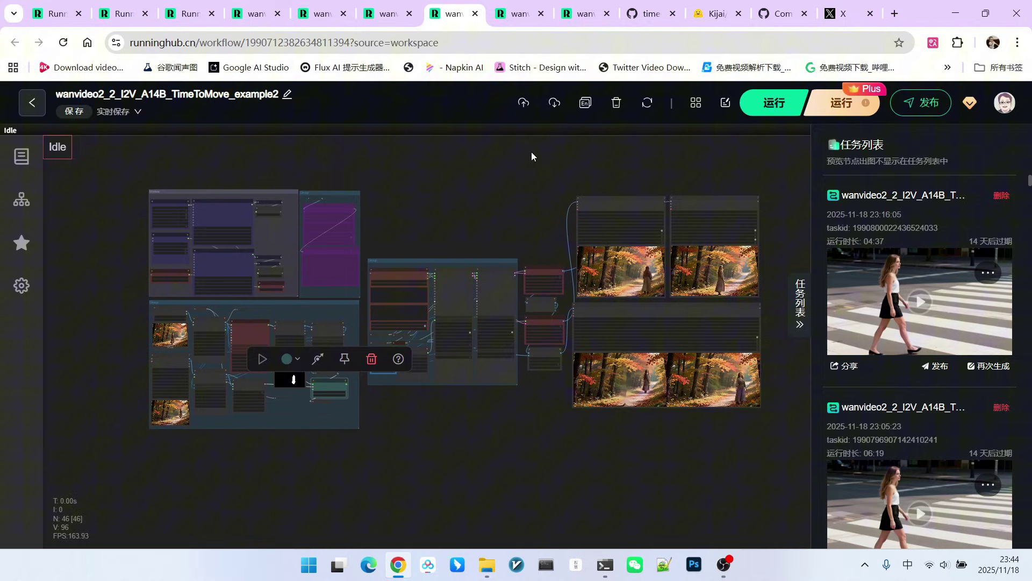
Switch to the stage-dancer example workflow and pan across its dancer video previews and nodes
left_click(586, 22)
scroll(97, 284, "up", 2)
scroll(97, 284, "up", 4)
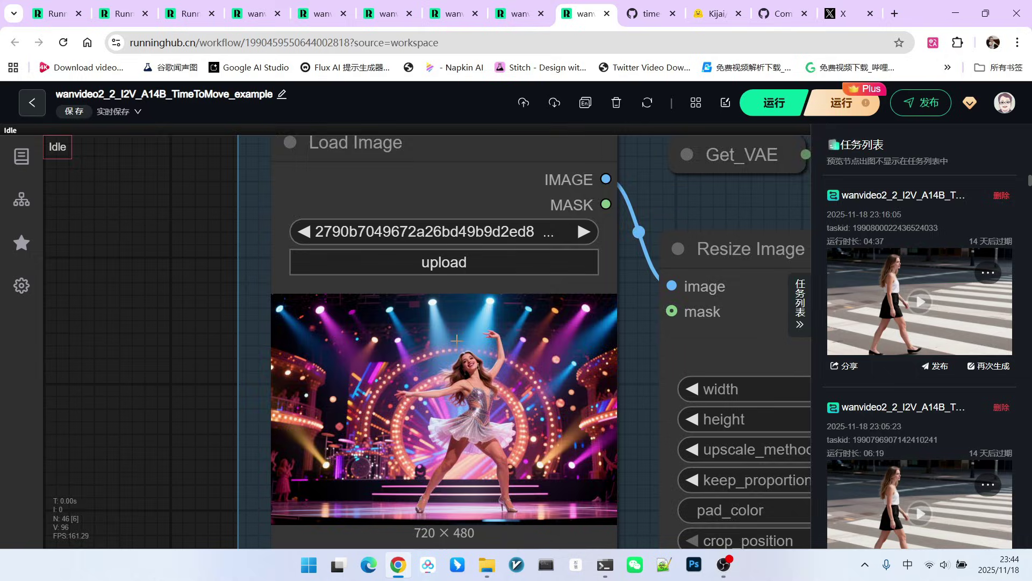
scroll(455, 340, "down", 3)
scroll(430, 334, "up", 3)
scroll(564, 334, "up", 2)
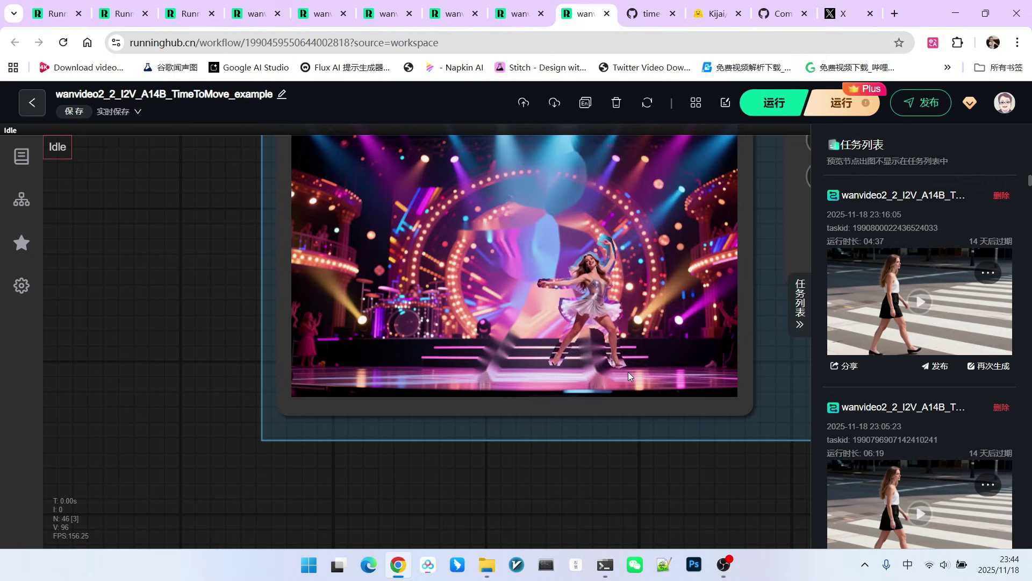
scroll(626, 357, "down", 10)
scroll(520, 296, "down", 2)
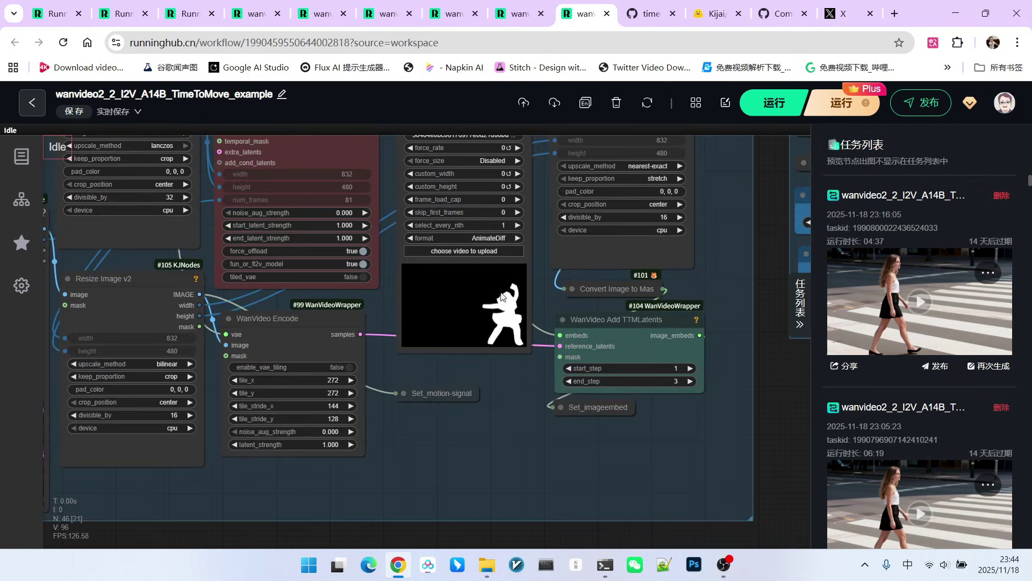
scroll(502, 297, "down", 3)
scroll(531, 167, "up", 2)
scroll(532, 167, "up", 3)
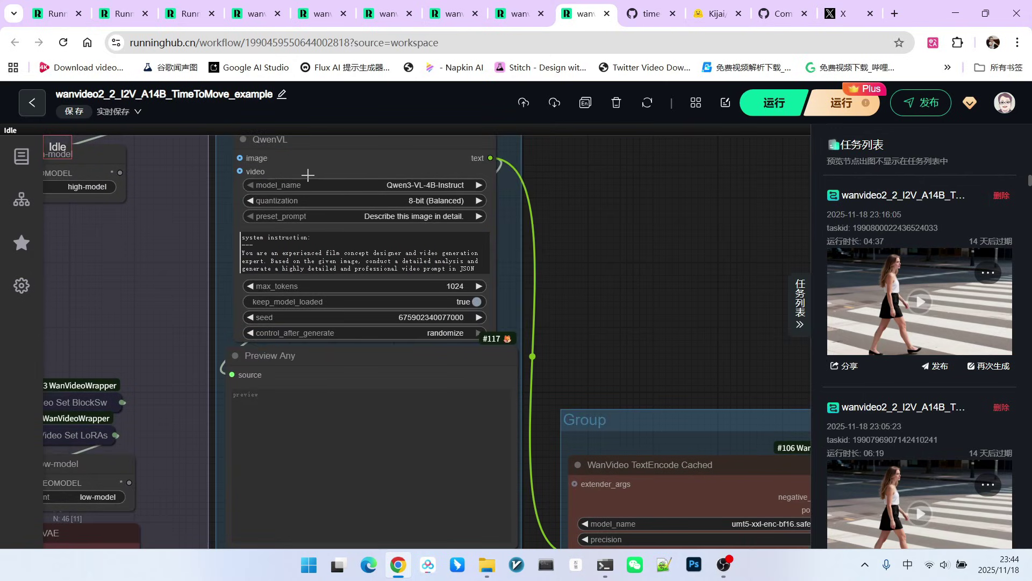
scroll(540, 176, "down", 3)
scroll(547, 188, "down", 2)
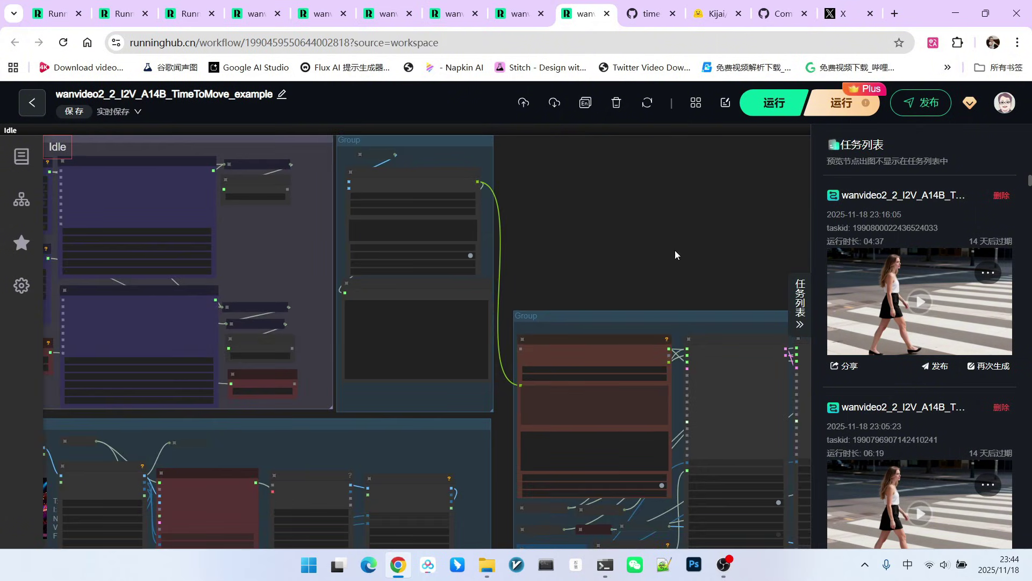
scroll(675, 255, "down", 2)
scroll(468, 214, "down", 2)
left_click_drag(467, 214, 329, 164)
scroll(656, 242, "up", 2)
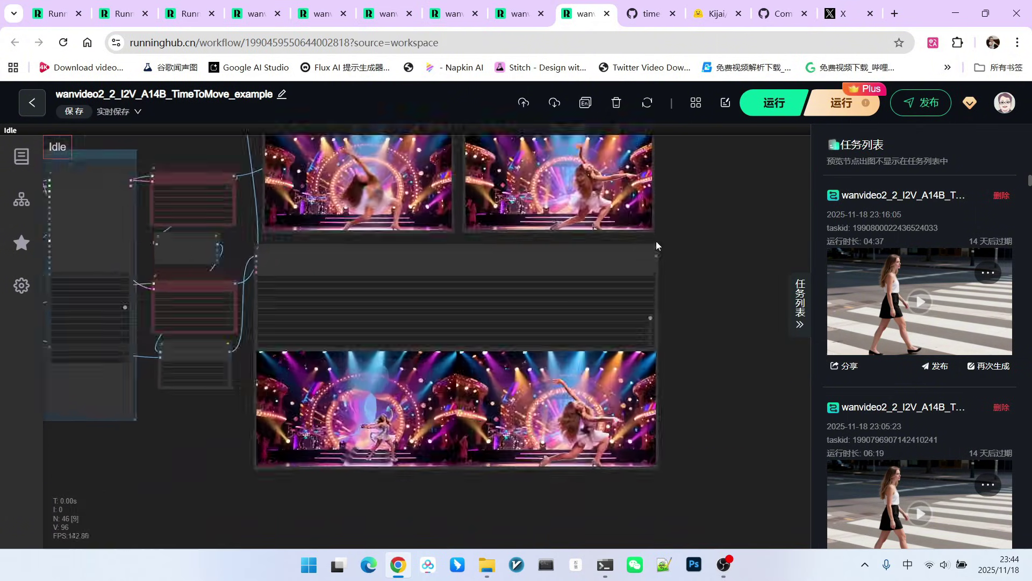
scroll(692, 366, "up", 5)
scroll(697, 361, "down", 1)
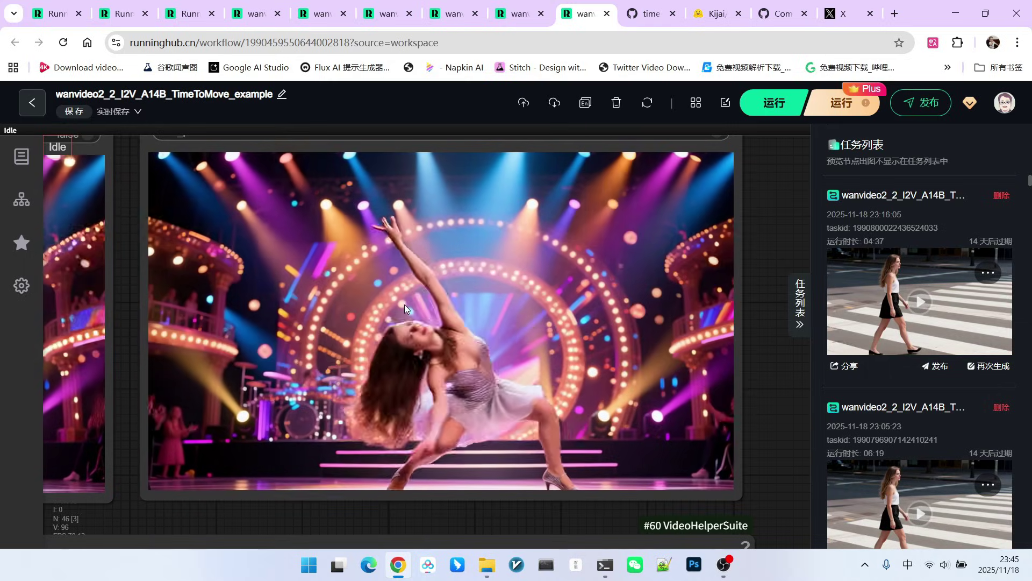
scroll(443, 275, "down", 10)
scroll(213, 356, "up", 1)
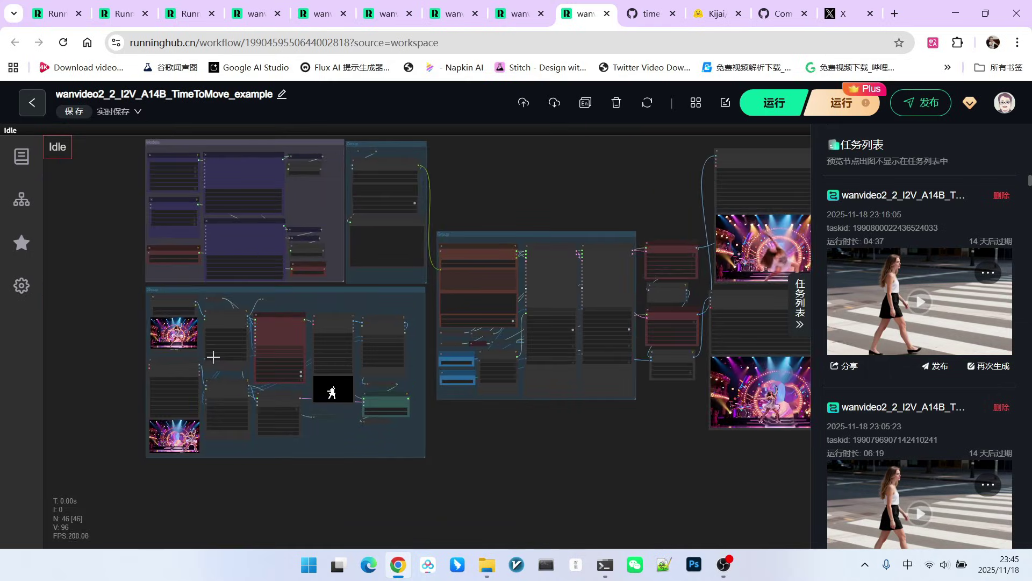
scroll(210, 339, "up", 3)
scroll(215, 289, "up", 2)
scroll(226, 267, "up", 2)
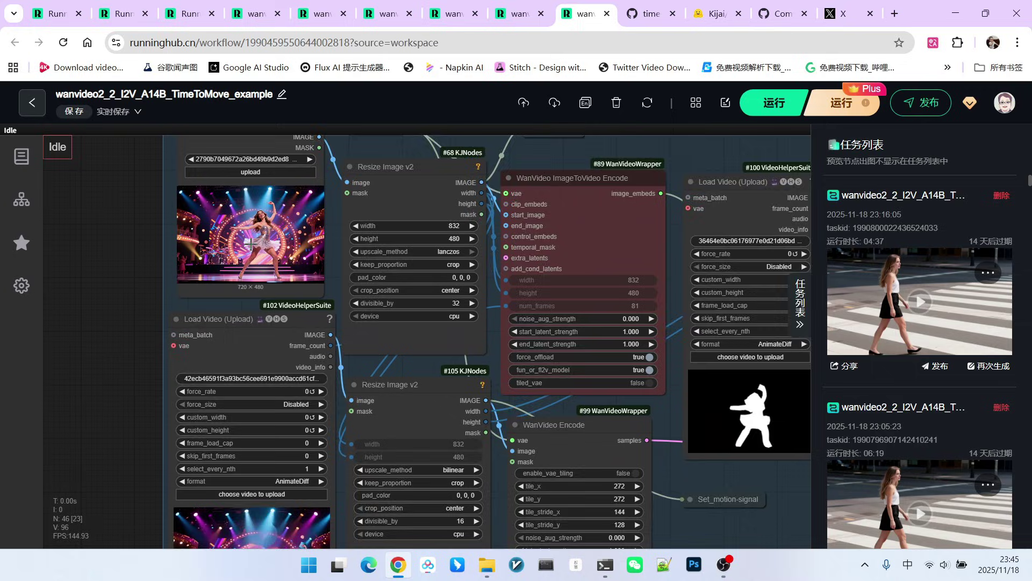
scroll(251, 240, "up", 1)
scroll(234, 226, "down", 2)
scroll(218, 209, "up", 1)
scroll(195, 185, "up", 3)
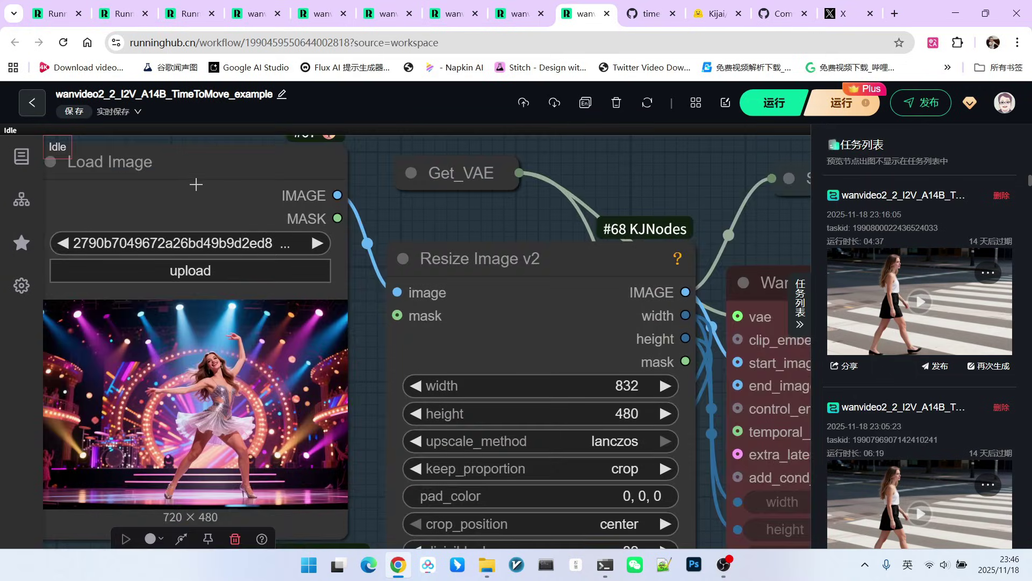
scroll(195, 185, "down", 10)
scroll(331, 484, "up", 1)
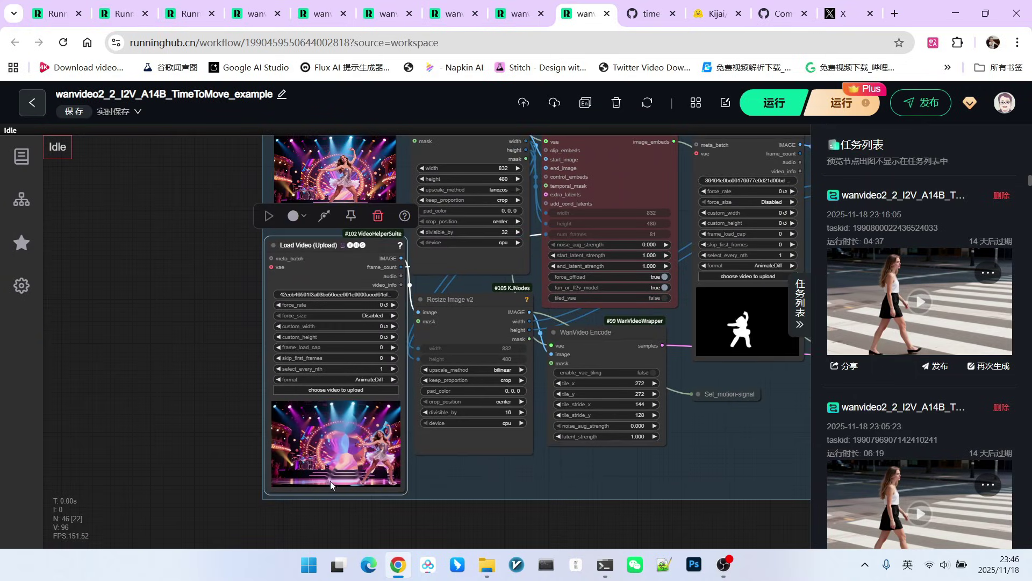
scroll(331, 484, "up", 1)
left_click_drag(735, 348, 414, 361)
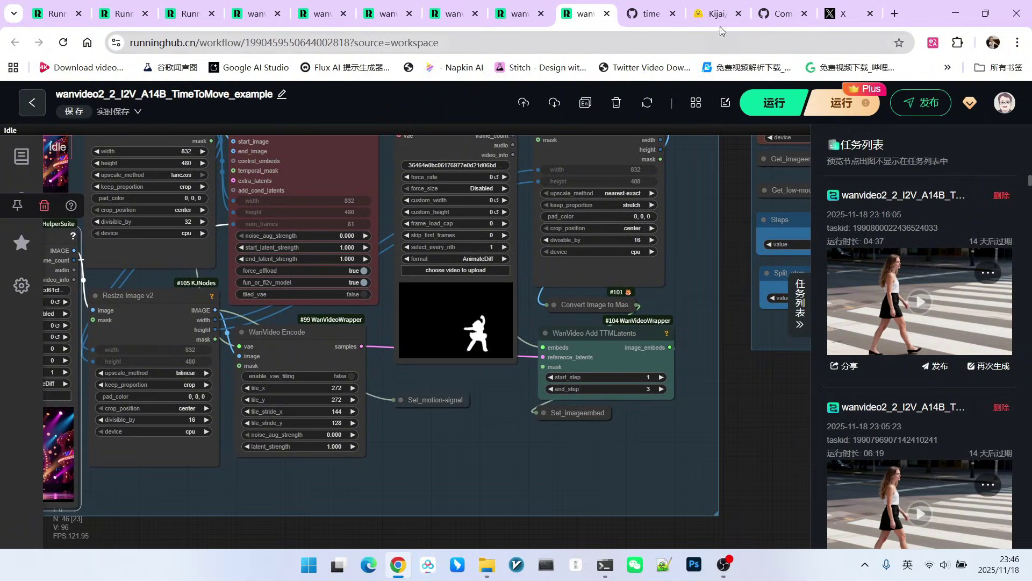
Open the Time-to-Move GUIs folder and select the script name in its run command
left_click(650, 14)
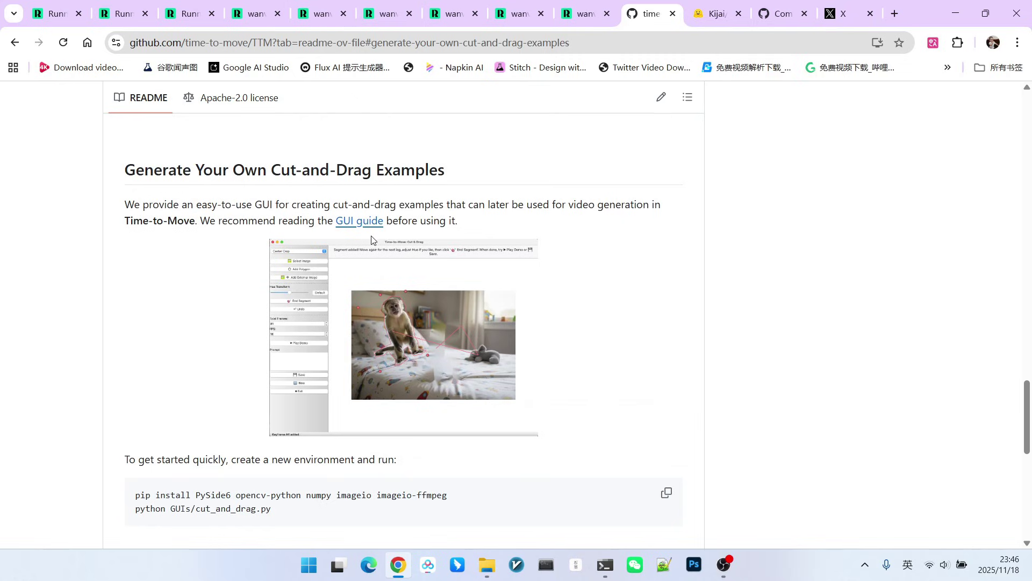
scroll(455, 236, "up", 10)
scroll(634, 242, "up", 10)
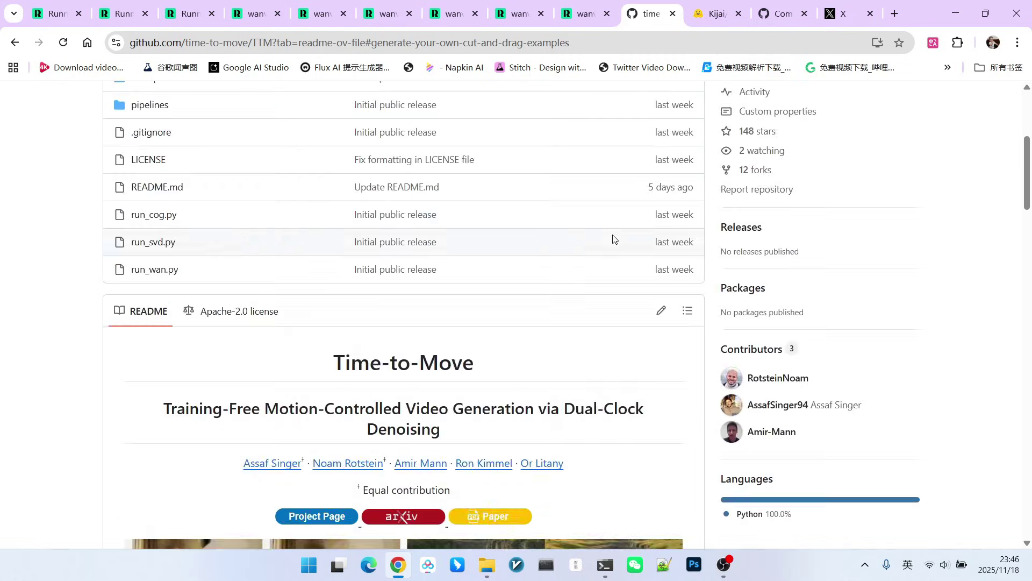
scroll(613, 237, "up", 5)
left_click(139, 288)
scroll(511, 219, "down", 5)
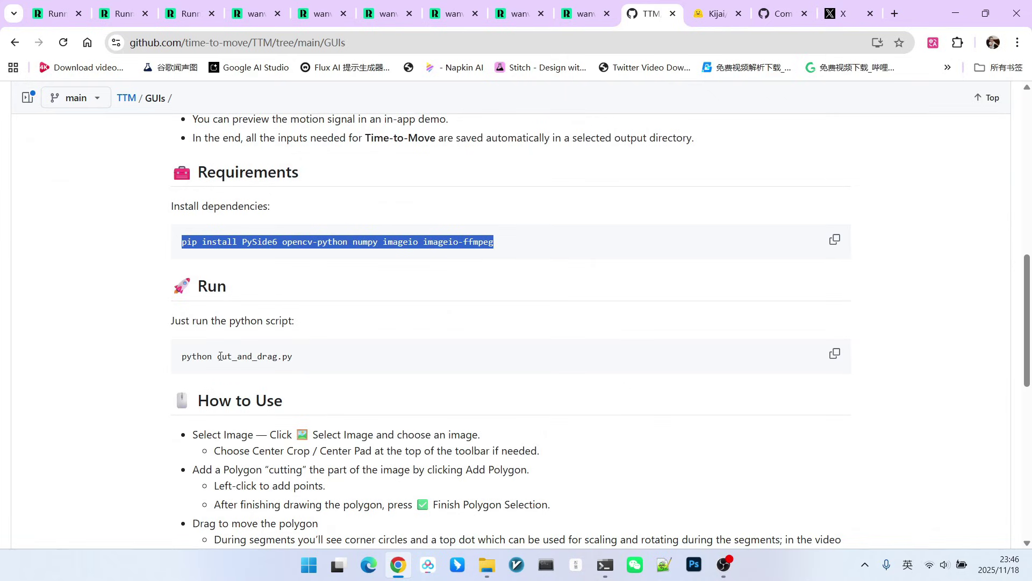
left_click_drag(218, 356, 294, 357)
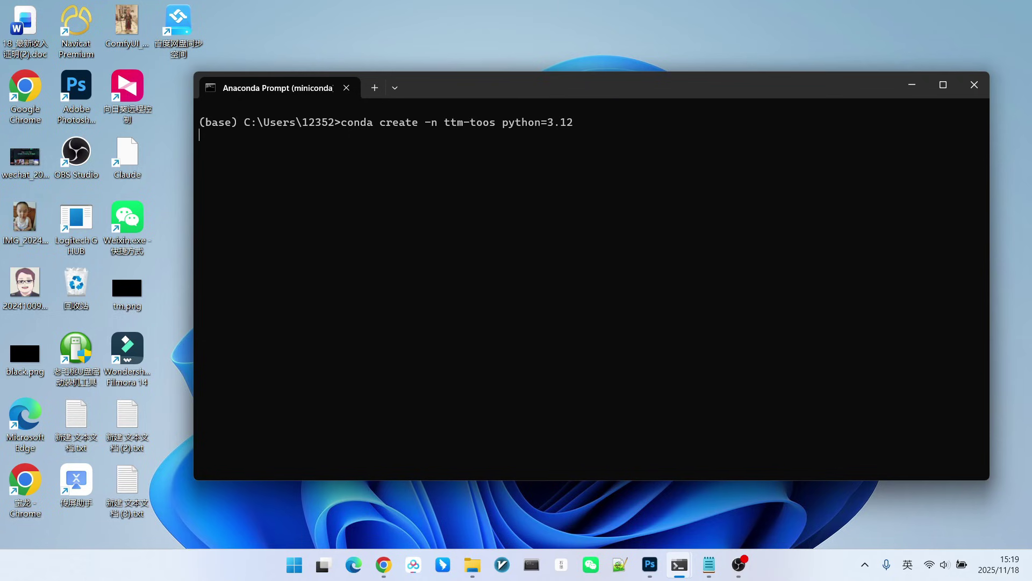
type("y")
Create and activate the Python 3.12 ttm-toos environment, install its packages, and view cut_and_drag.py
key("Return")
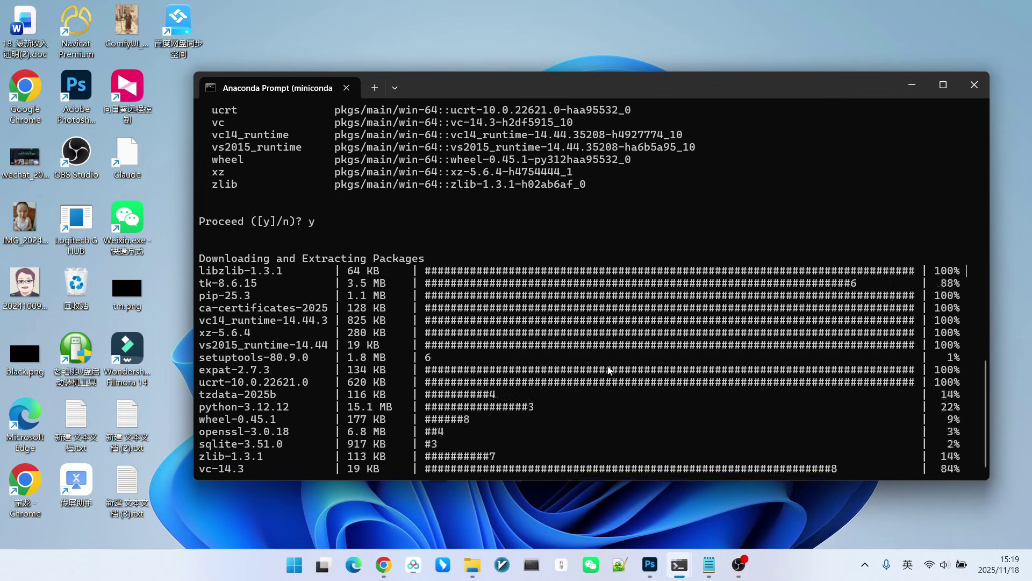
type("conda activate ttm-toos")
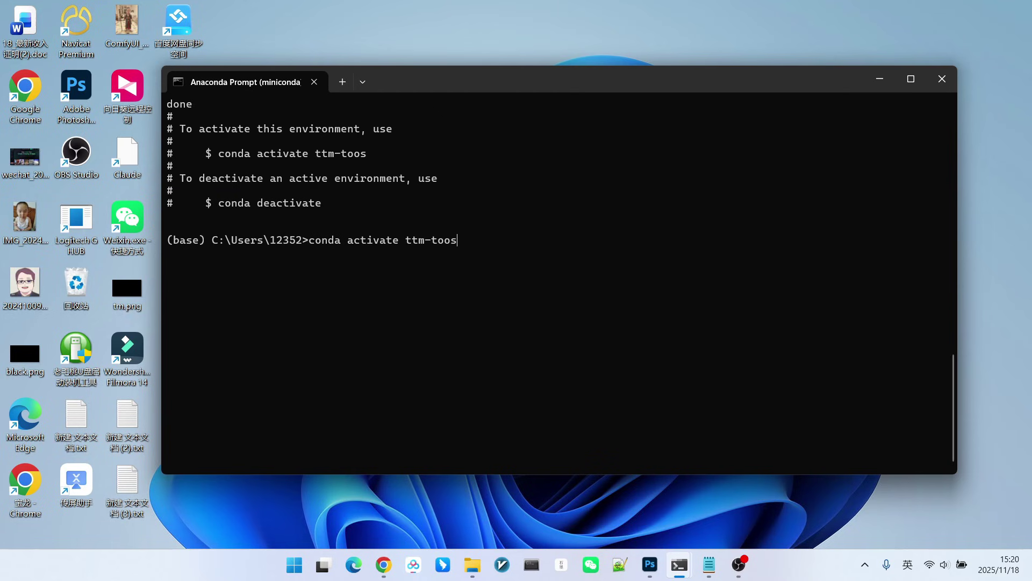
key("Return")
type("pip install PySide6 opencv-python numpy imageio imageio-ffmpeg")
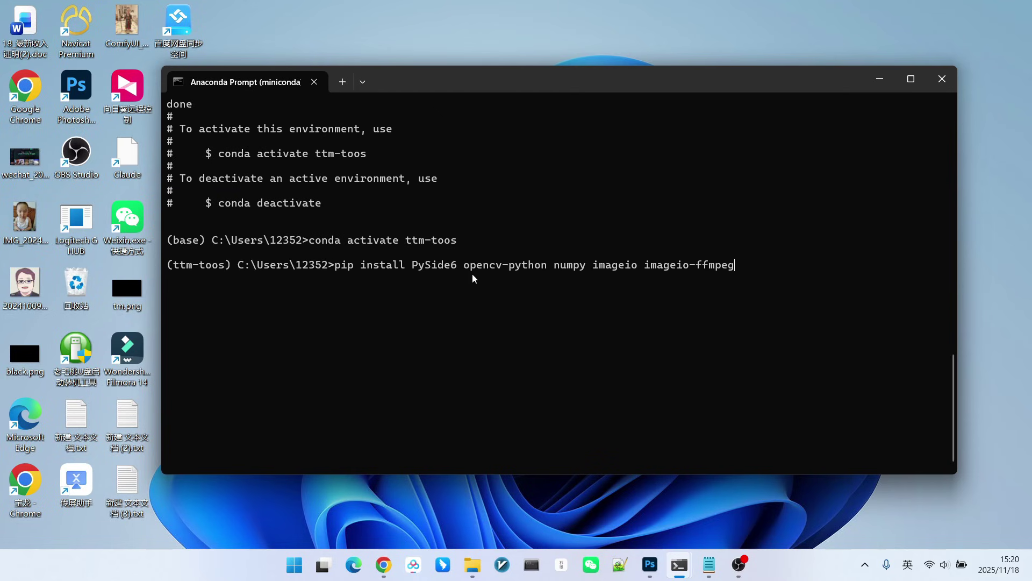
key("Return")
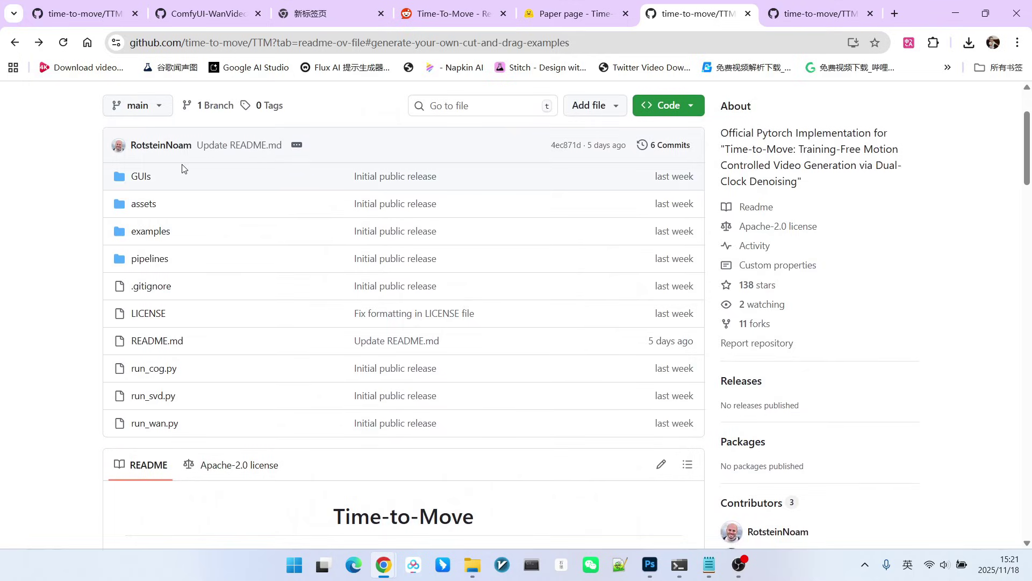
left_click(141, 173)
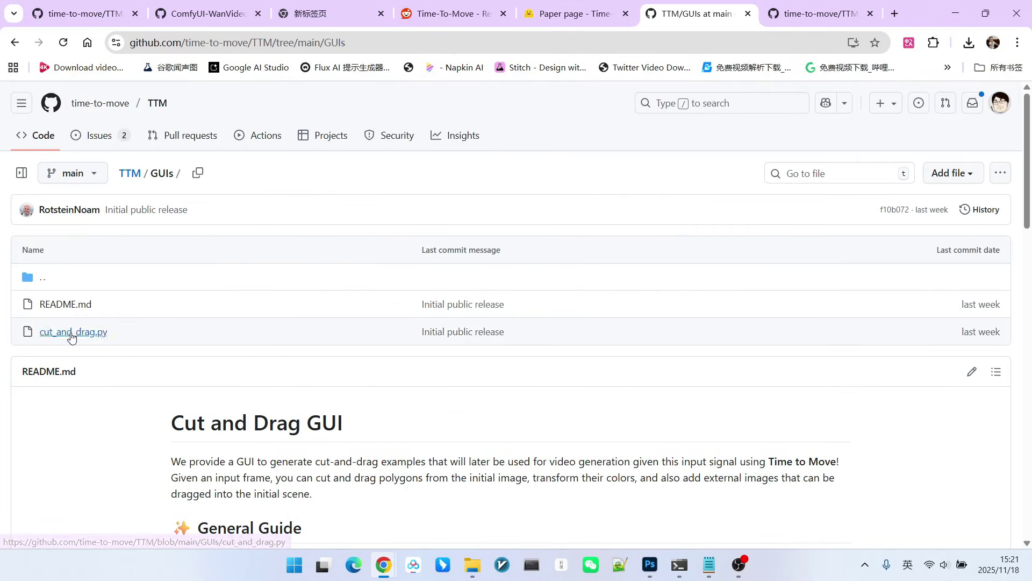
left_click(90, 334)
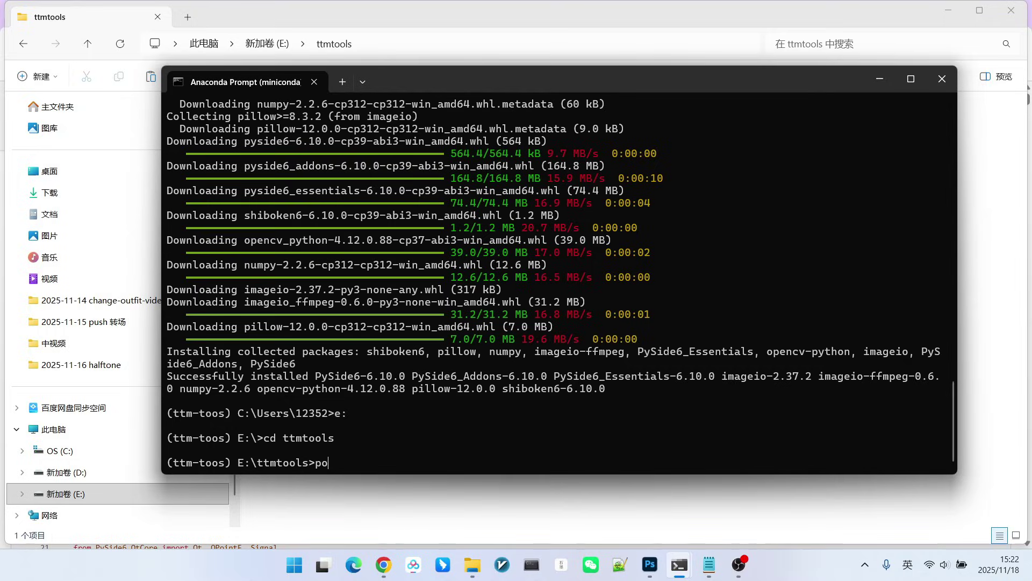
Run python cut_and_drag.py in E:\ttmtools and move the Cut & Drag window right
key("BackSpace")
type("ython ")
type("cut_and_drag.py")
key("Return")
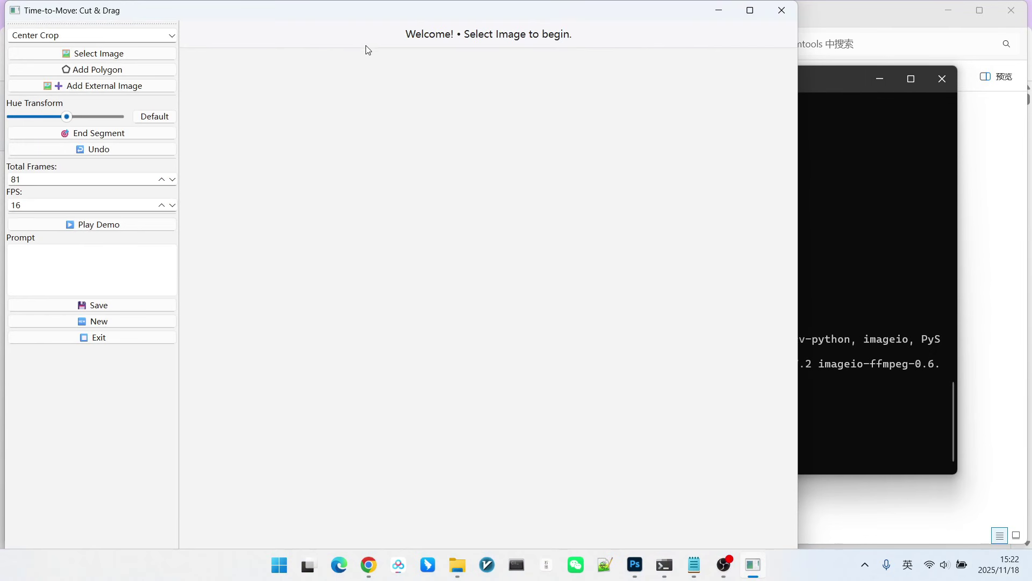
left_click_drag(352, 14, 414, 14)
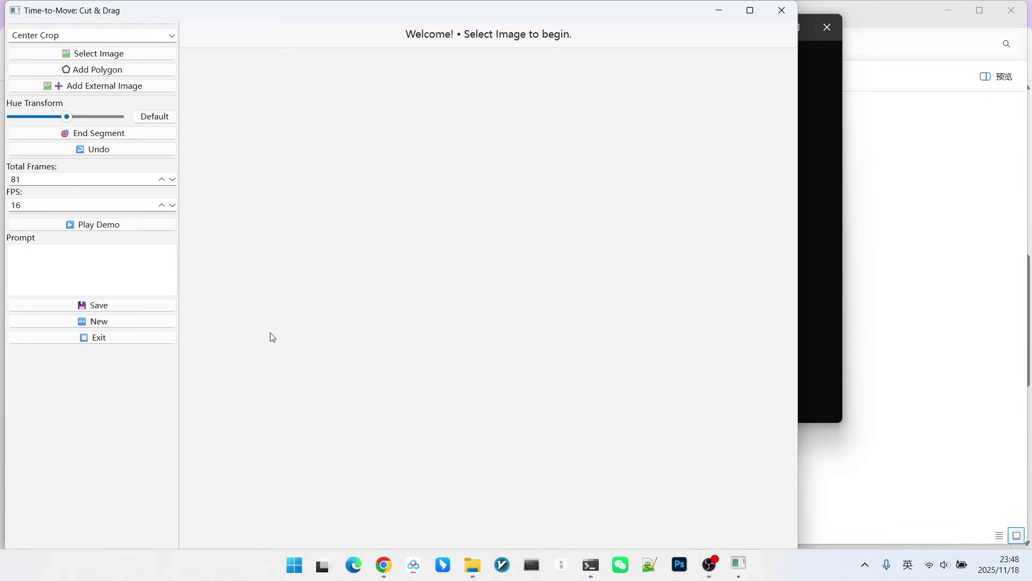
Keep Center Crop framing and load the crosswalk photo of the walking woman
left_click_drag(272, 4, 338, 8)
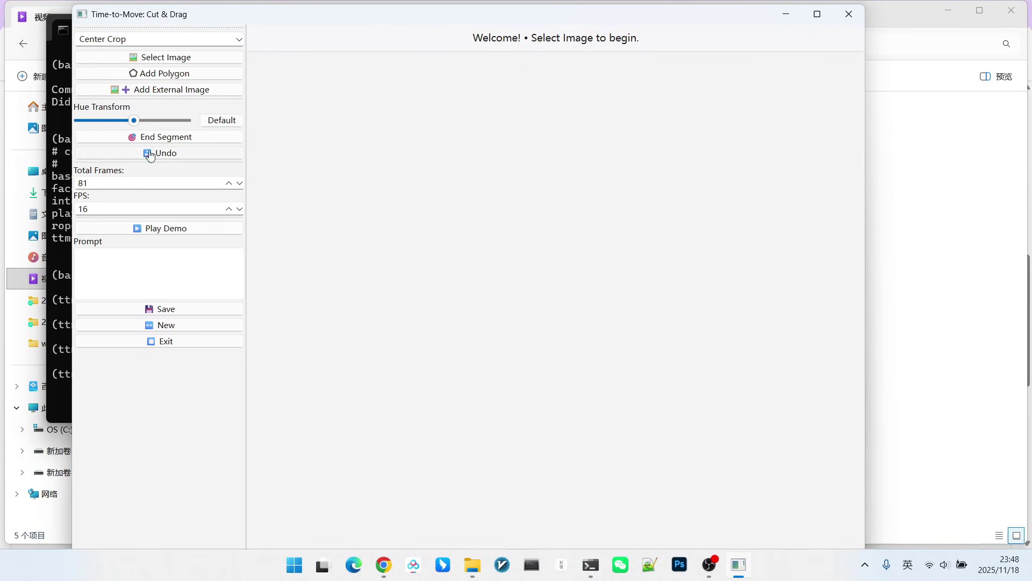
left_click(81, 40)
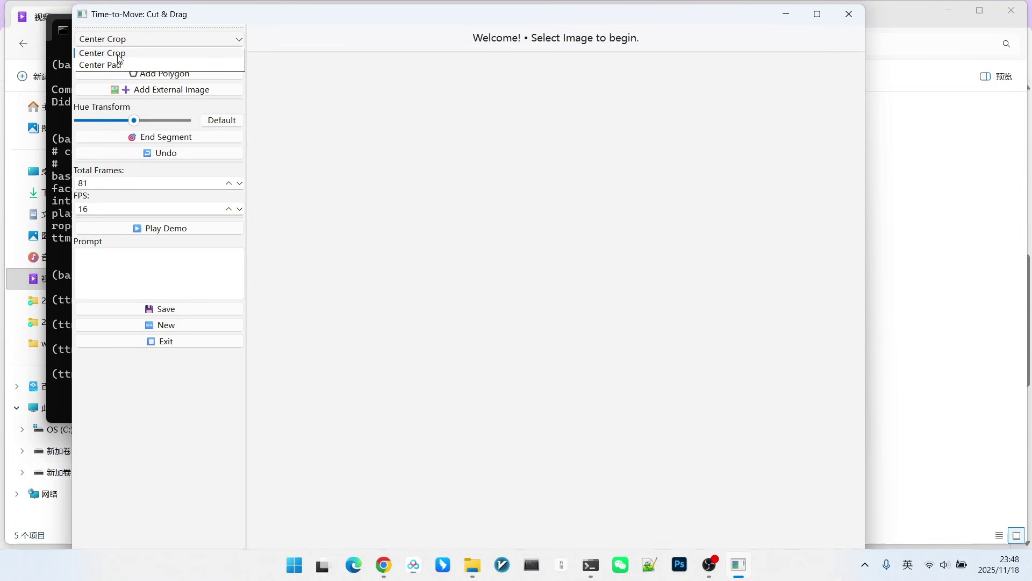
left_click(118, 54)
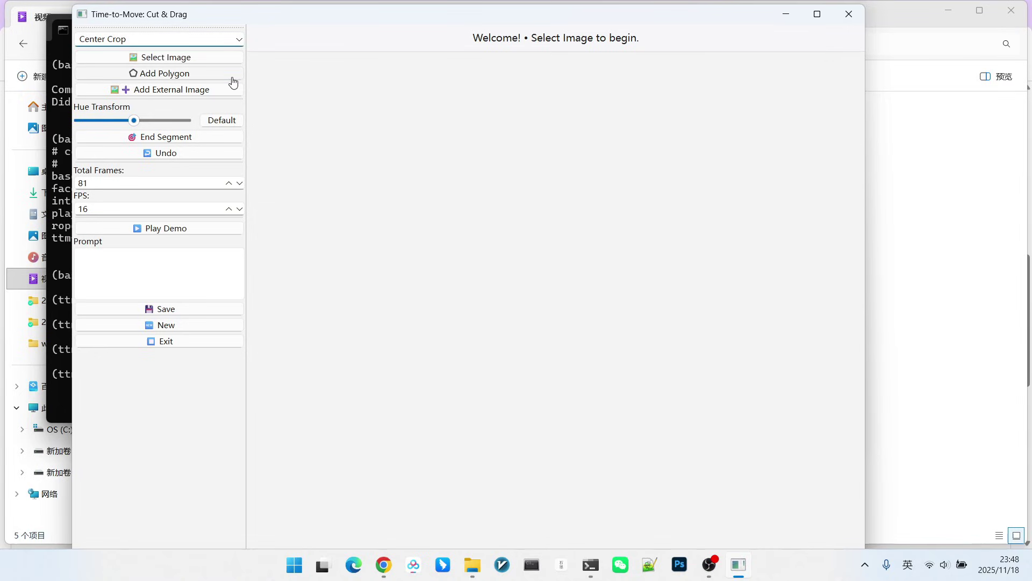
left_click(177, 61)
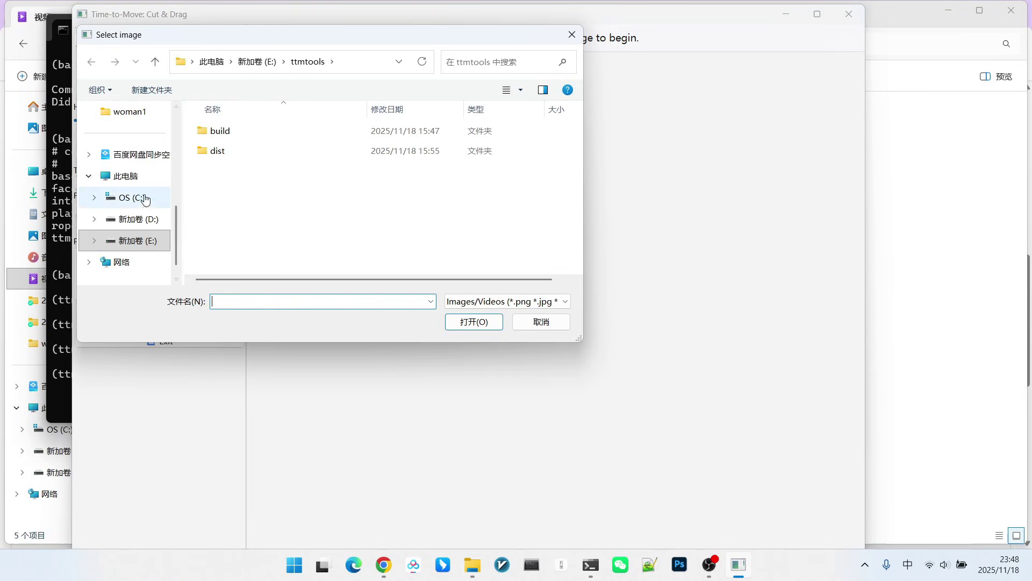
scroll(138, 200, "up", 3)
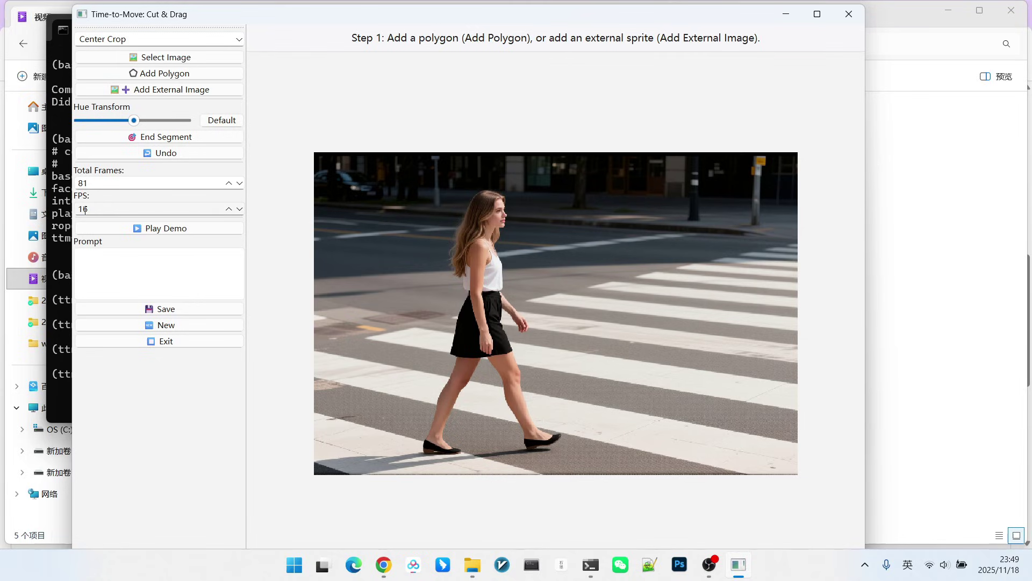
Start a polygon and trace the woman's outline from her head down to her front shoe
left_click(149, 75)
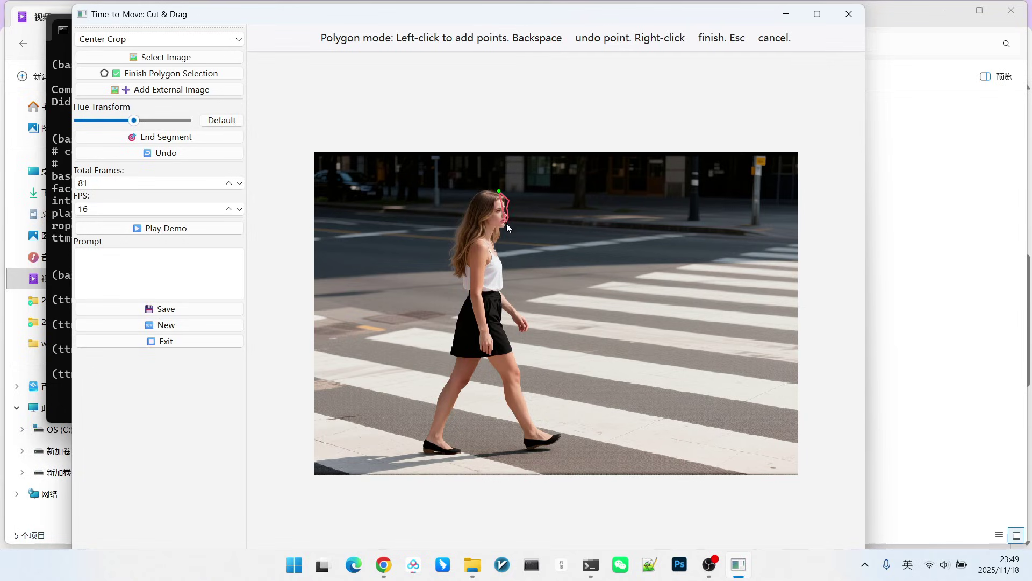
left_click(507, 270)
left_click(513, 299)
left_click(520, 324)
left_click(527, 355)
left_click(536, 420)
left_click(560, 438)
left_click(529, 450)
Trace back up between her legs, along her back leg and hair, then close the polygon
left_click(488, 362)
left_click(454, 430)
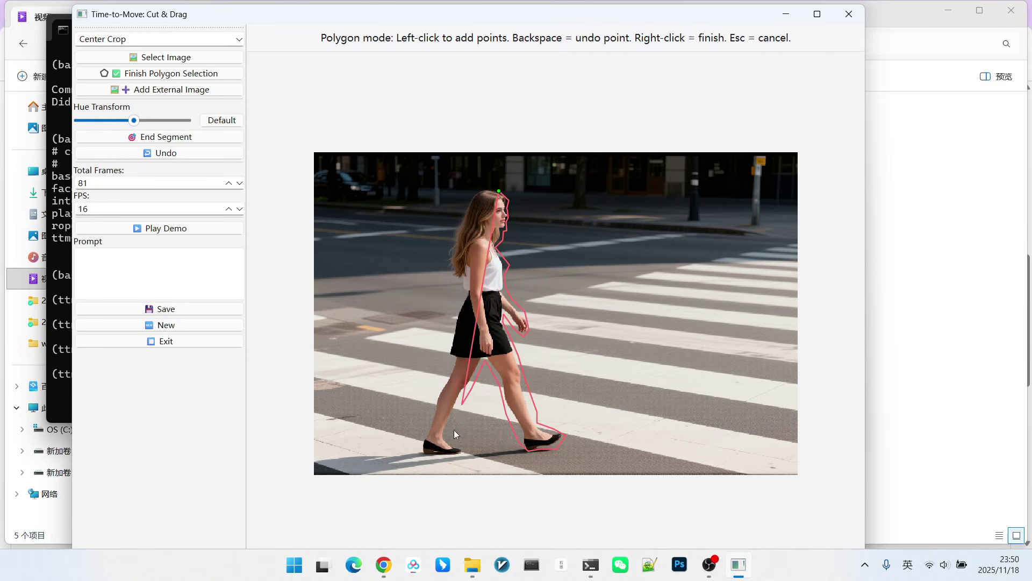
left_click(435, 457)
left_click(443, 351)
left_click(449, 306)
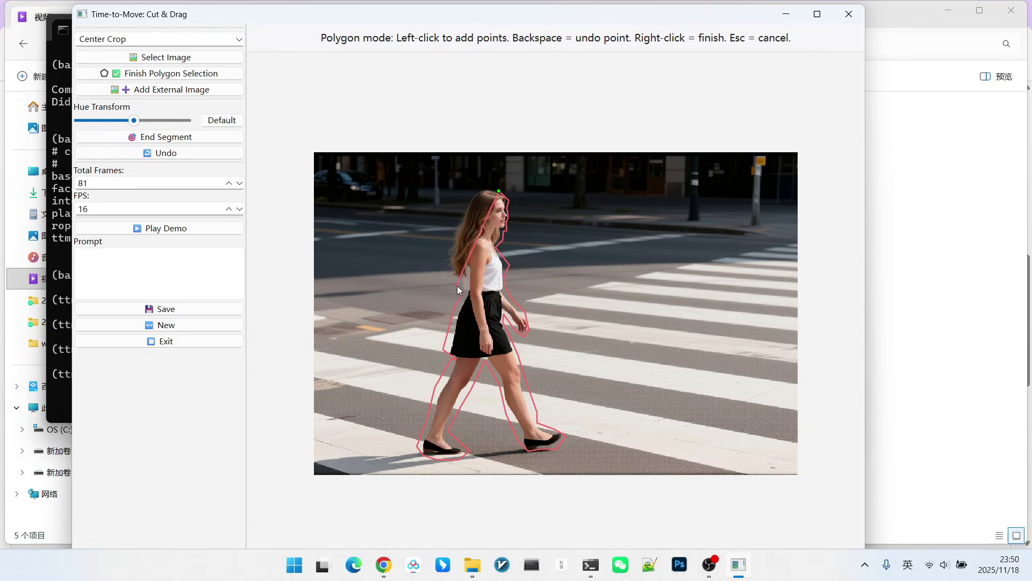
left_click(444, 252)
left_click(466, 201)
left_click(482, 186)
left_click(175, 77)
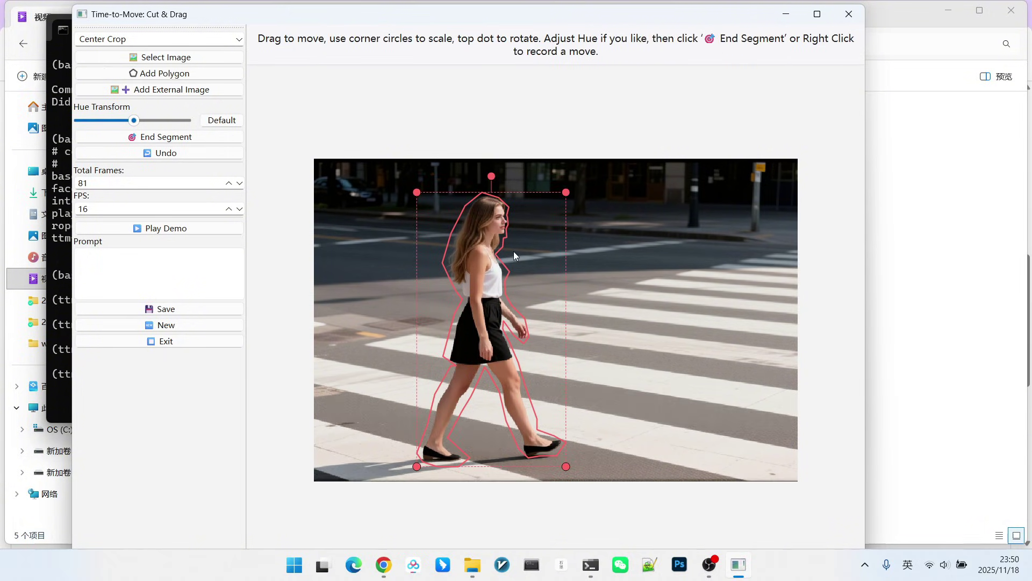
Drag the cut-out woman right and slightly up, undoing a stray nudge first
left_click_drag(465, 309, 485, 302)
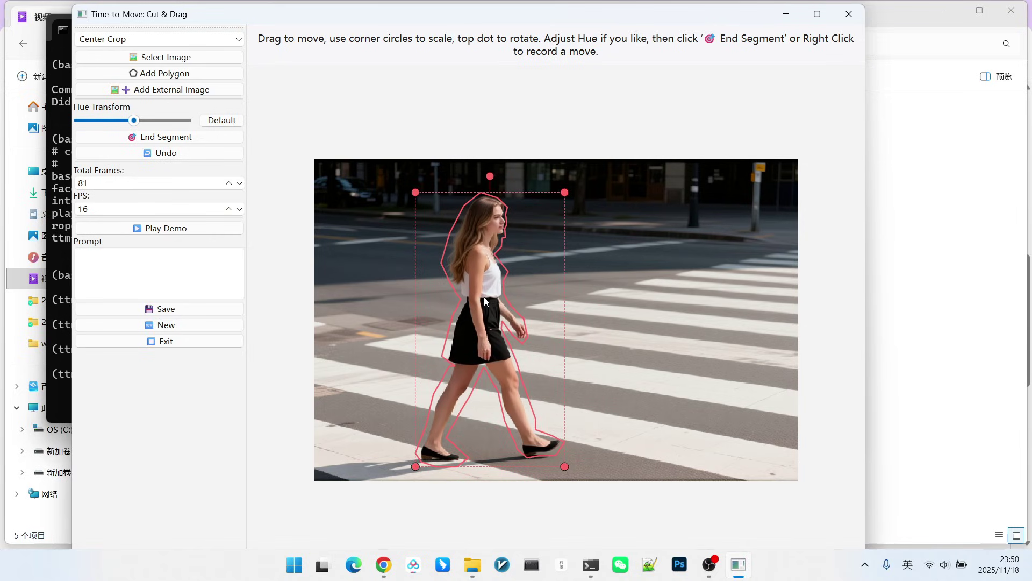
key("ctrl+z")
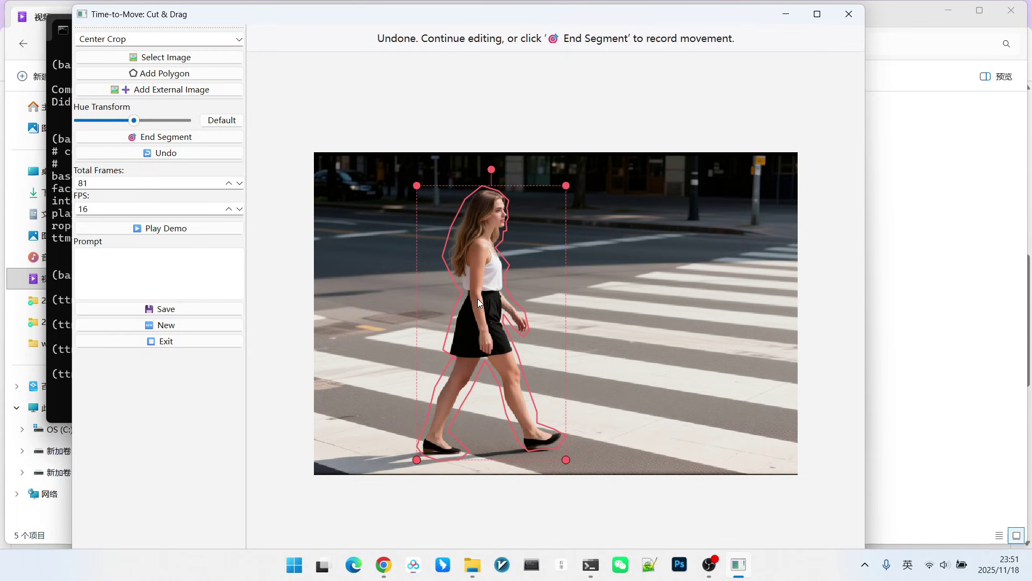
left_click_drag(478, 298, 526, 288)
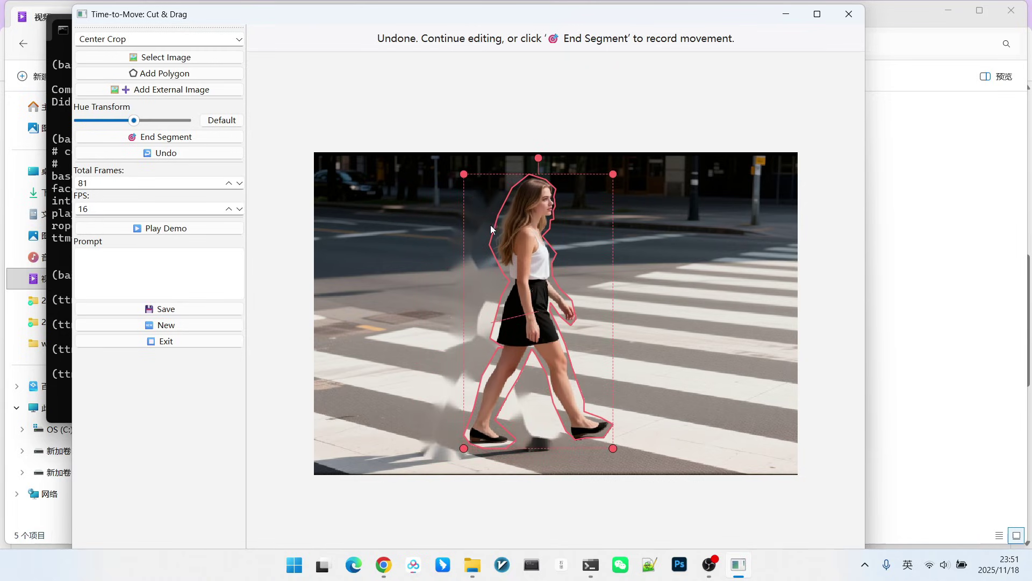
scroll(619, 406, "up", 2)
Resize and tilt her slightly with the handles, then record the move as a motion segment
left_click_drag(623, 466, 610, 443)
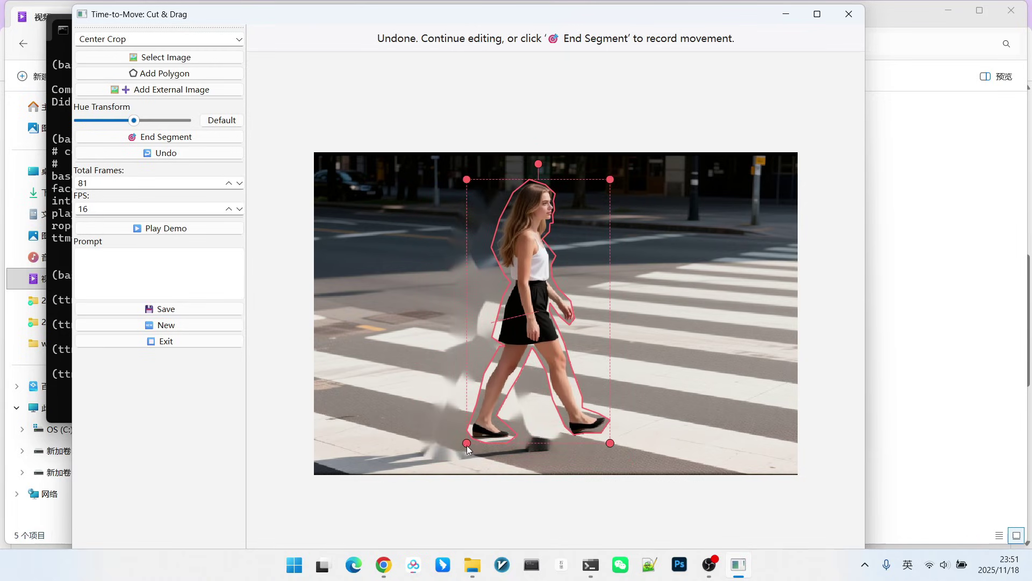
left_click_drag(466, 445, 465, 450)
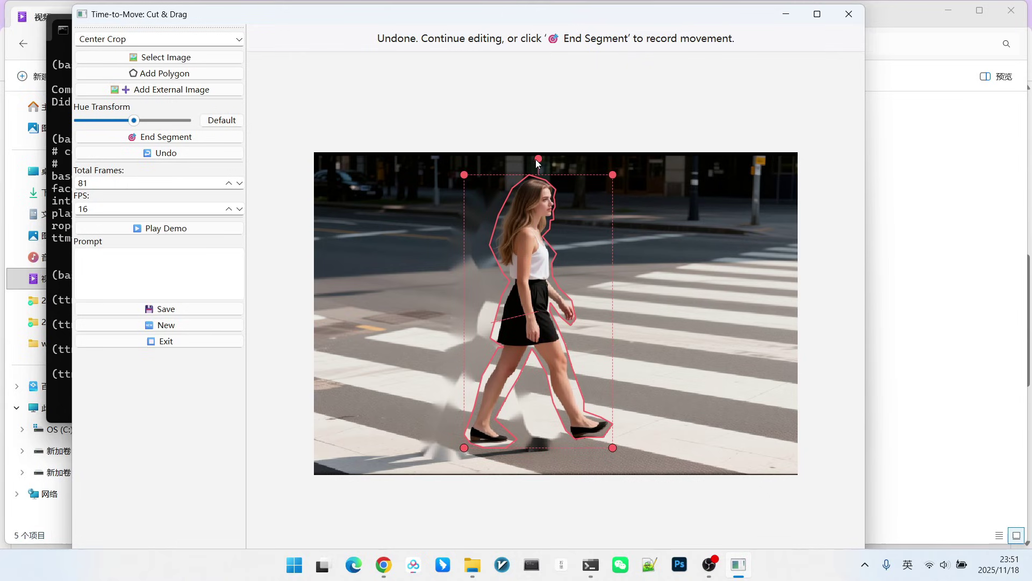
left_click_drag(540, 158, 542, 167)
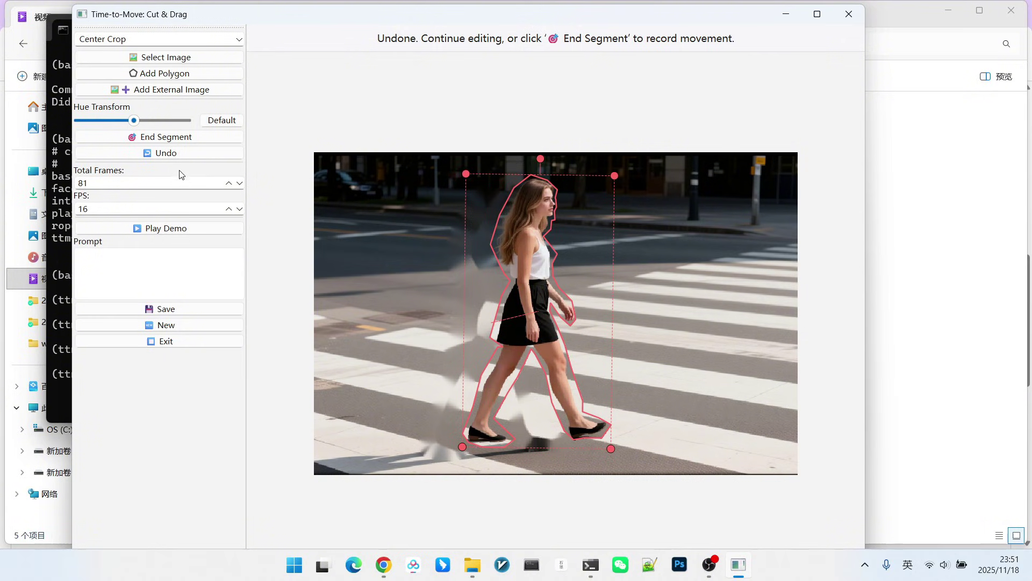
right_click(668, 267)
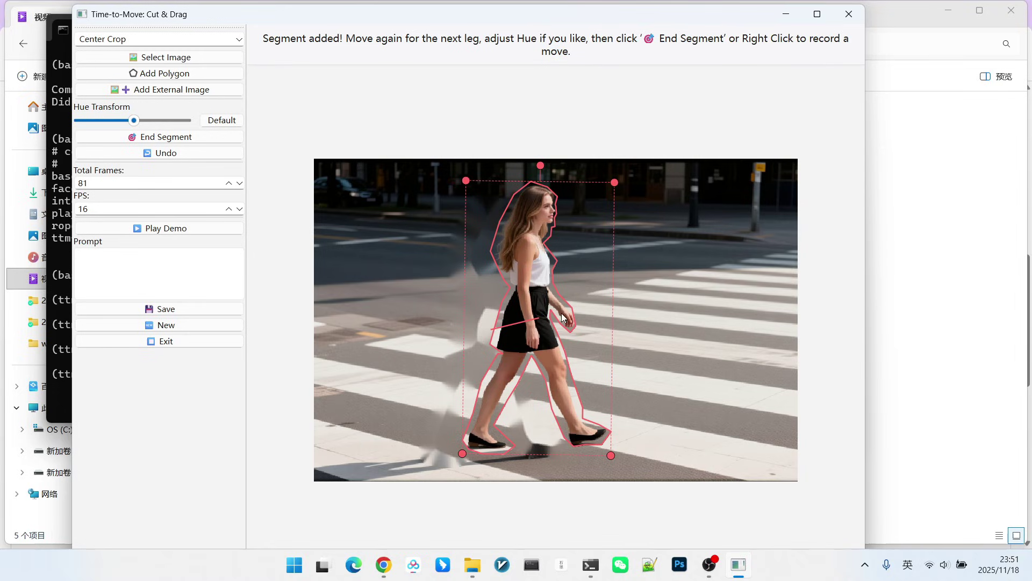
scroll(674, 460, "down", 3)
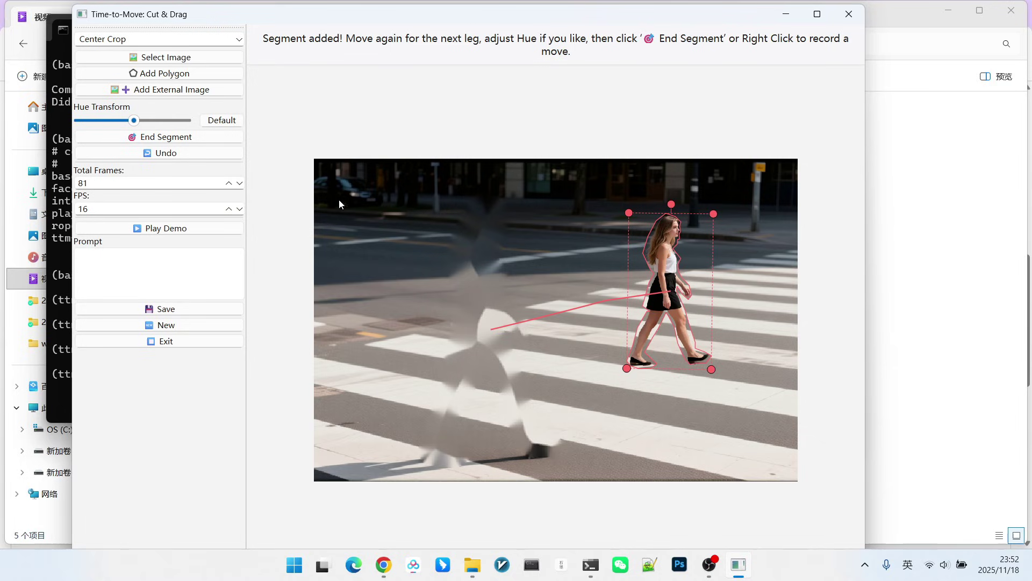
Save the mask, motion signal, first frame and prompt to subfolder 123 in ttm8, then view them in File Explorer
left_click(163, 311)
right_click(464, 242)
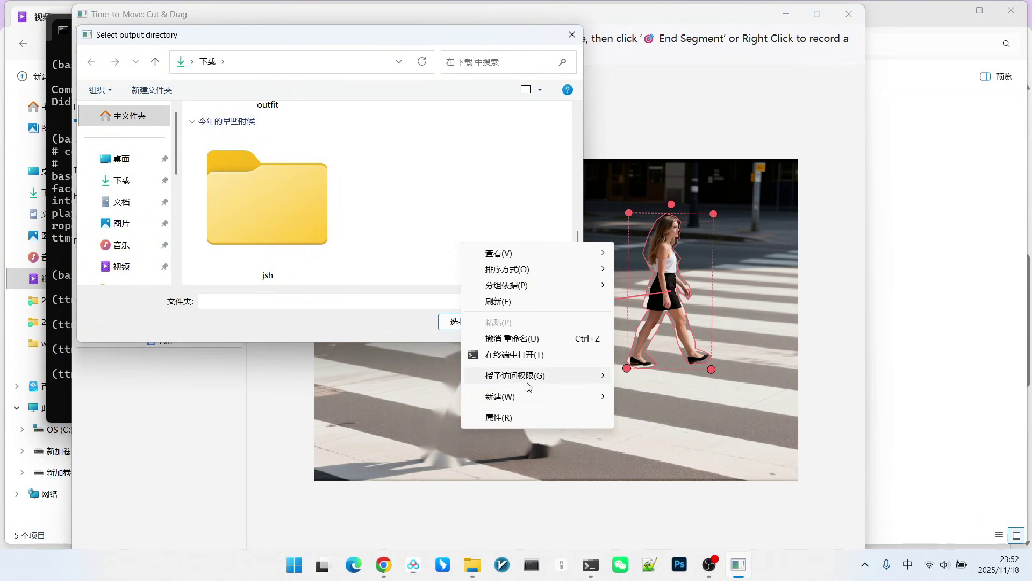
left_click(429, 314)
left_click(469, 322)
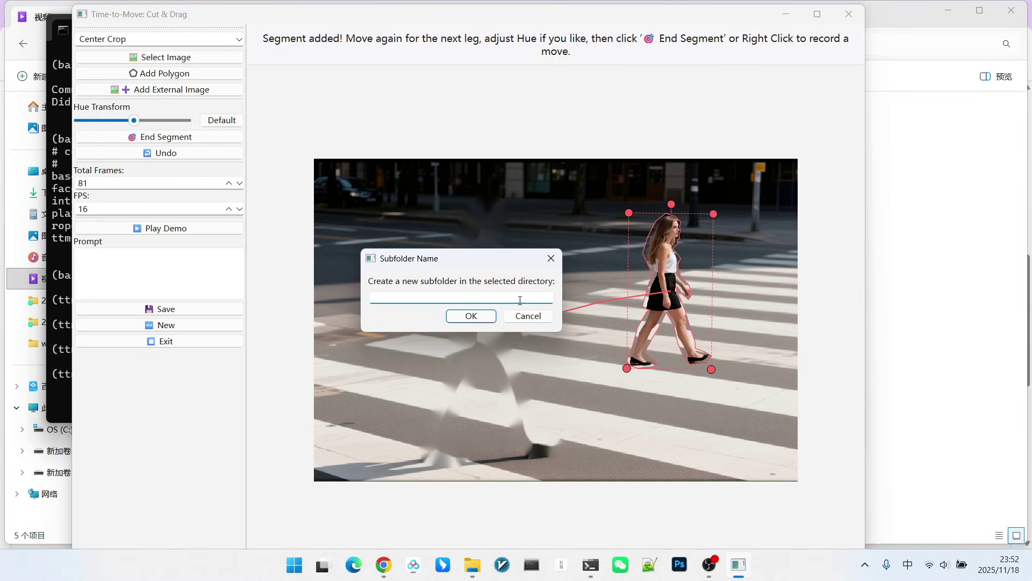
type("123")
left_click(472, 317)
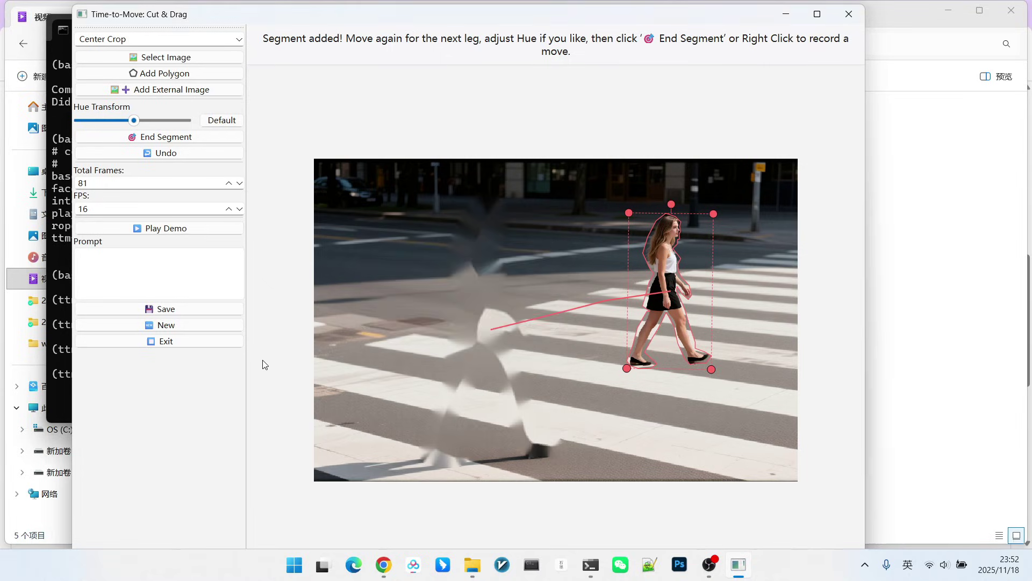
left_click(523, 318)
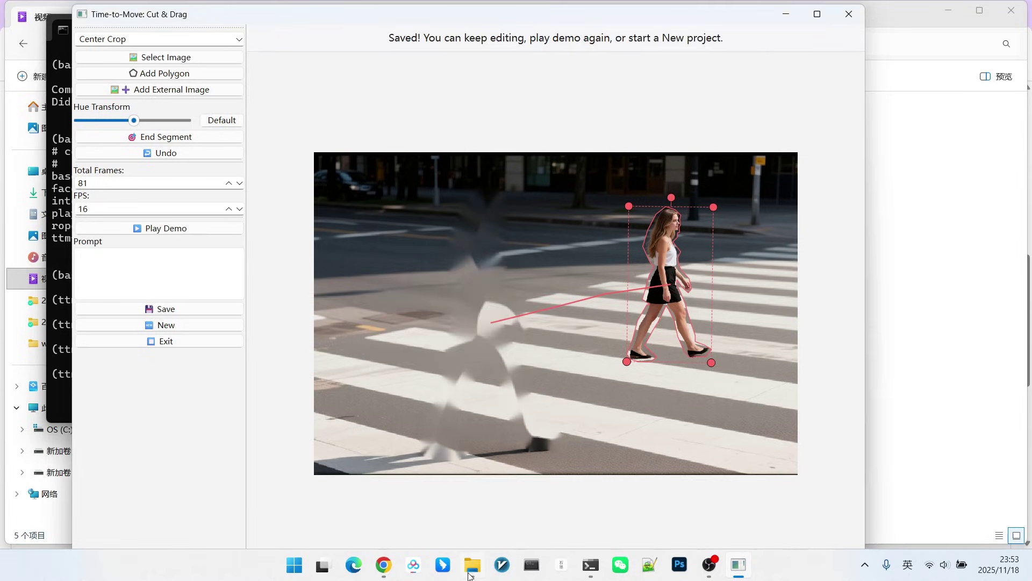
left_click(472, 566)
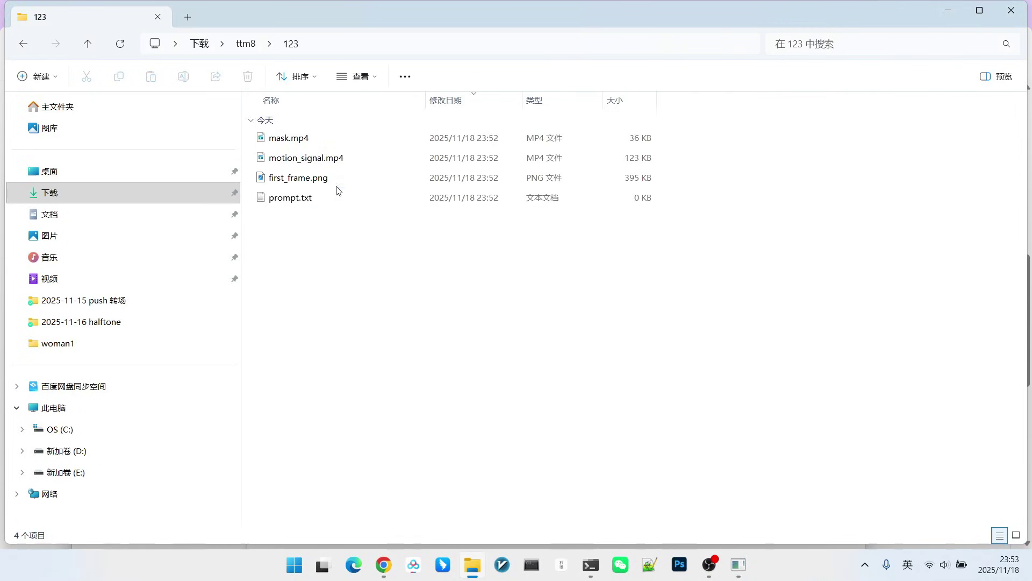
Select the exported motion_signal.mp4 in the 123 folder
left_click(297, 179)
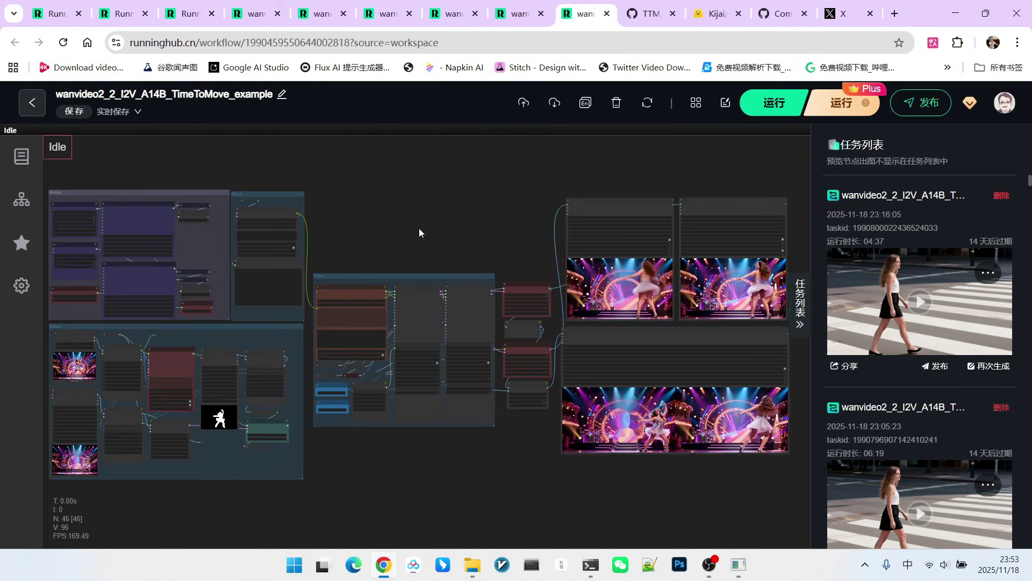
scroll(417, 228, "down", 1)
scroll(457, 213, "down", 1)
scroll(457, 213, "down", 1)
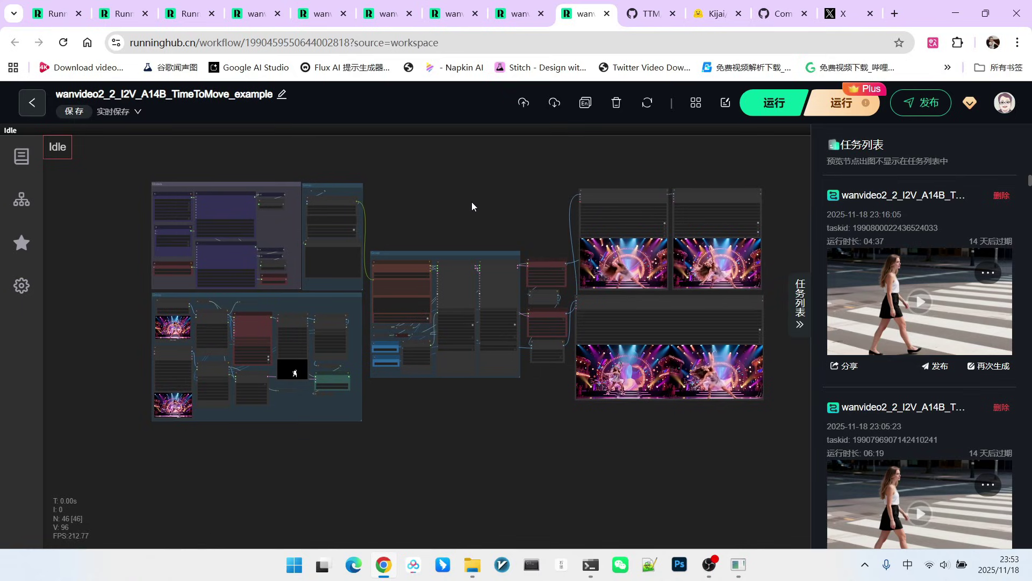
scroll(472, 201, "down", 1)
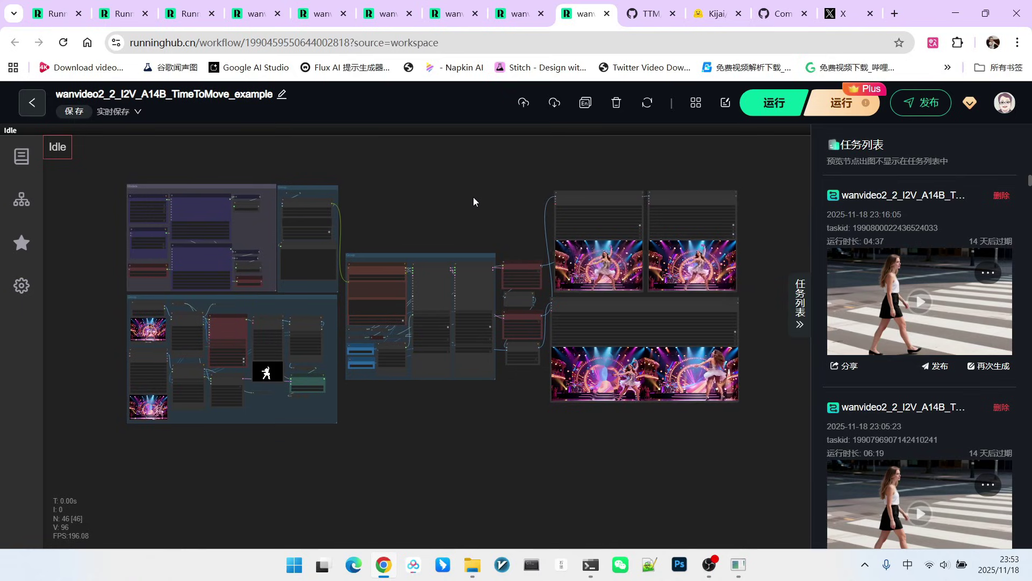
left_click_drag(474, 203, 495, 213)
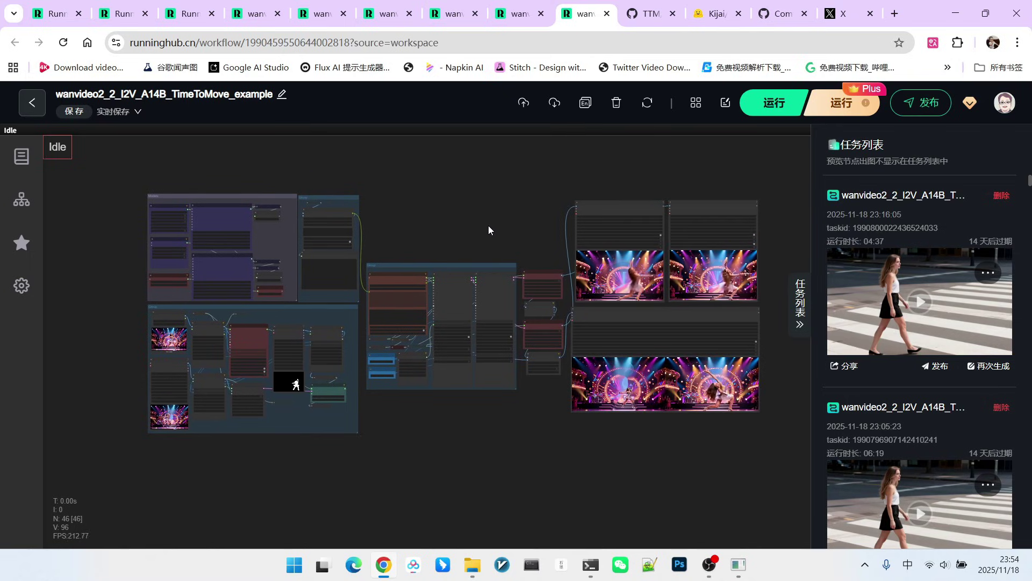